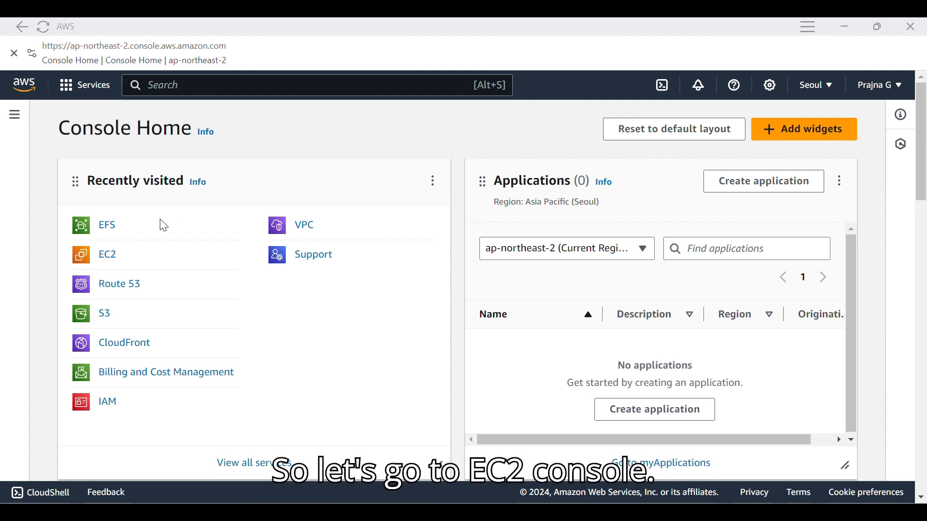
# Open the EC2 instances list and start launching a new instance
pyautogui.click(102, 256)
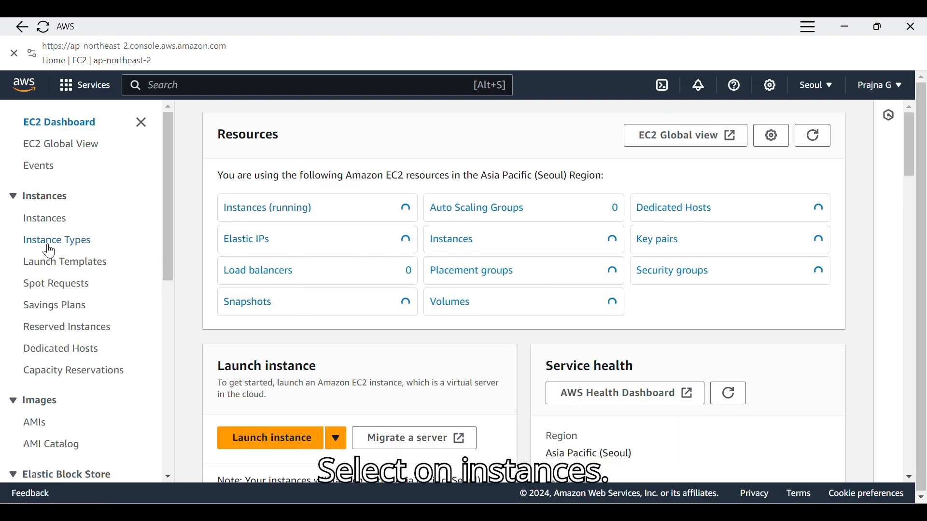
pyautogui.click(44, 222)
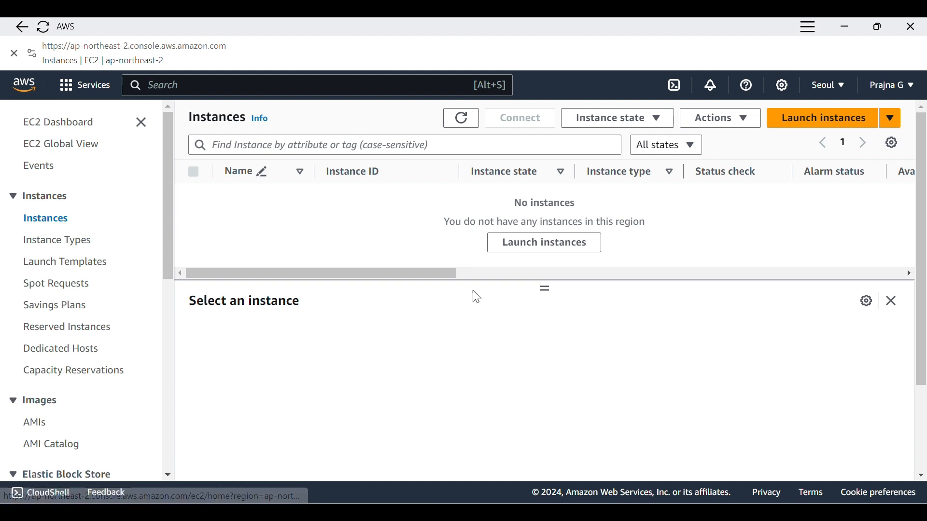
pyautogui.click(820, 120)
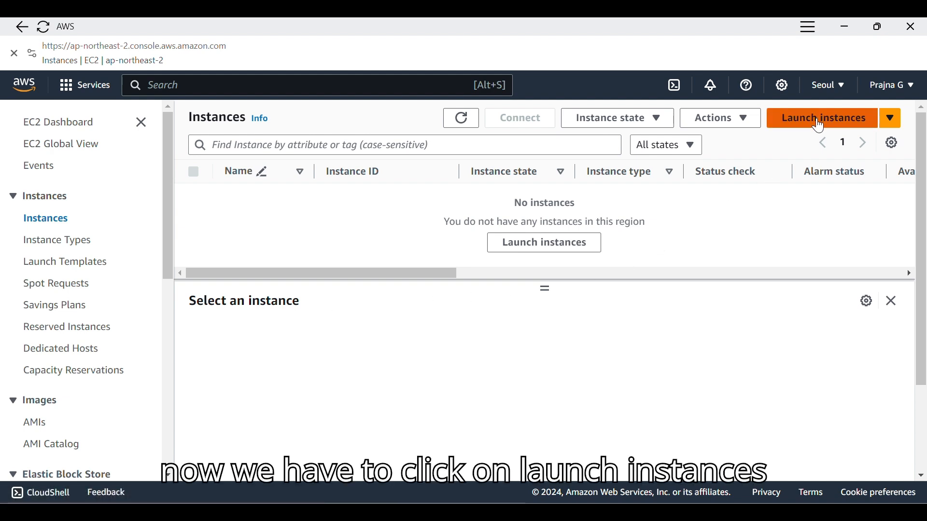
# Name the new instance linux and set the number of instances to 2
pyautogui.click(324, 329)
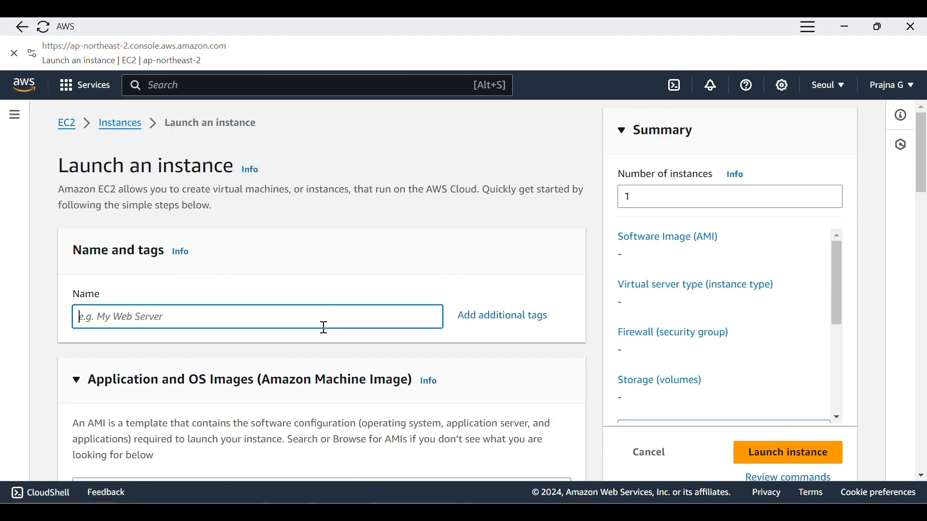
pyautogui.write('linux')
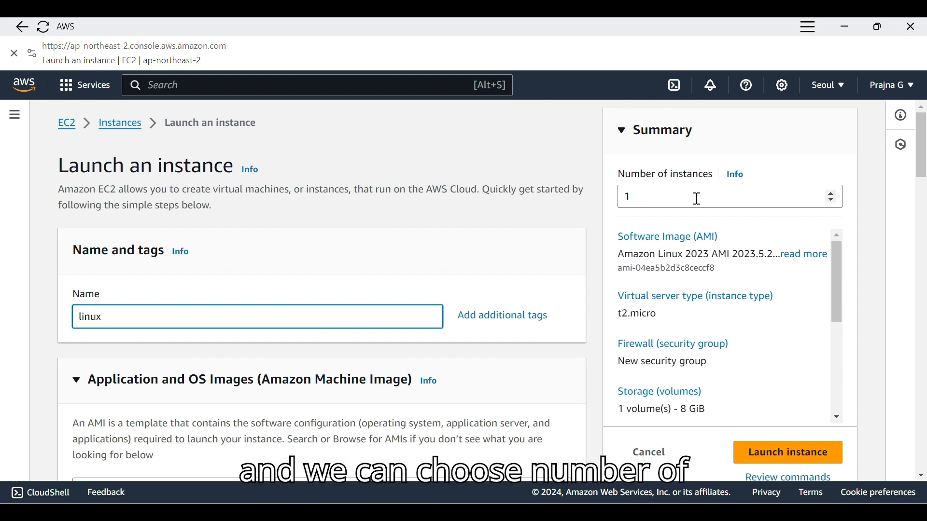
pyautogui.moveTo(645, 199); pyautogui.dragTo(626, 199)
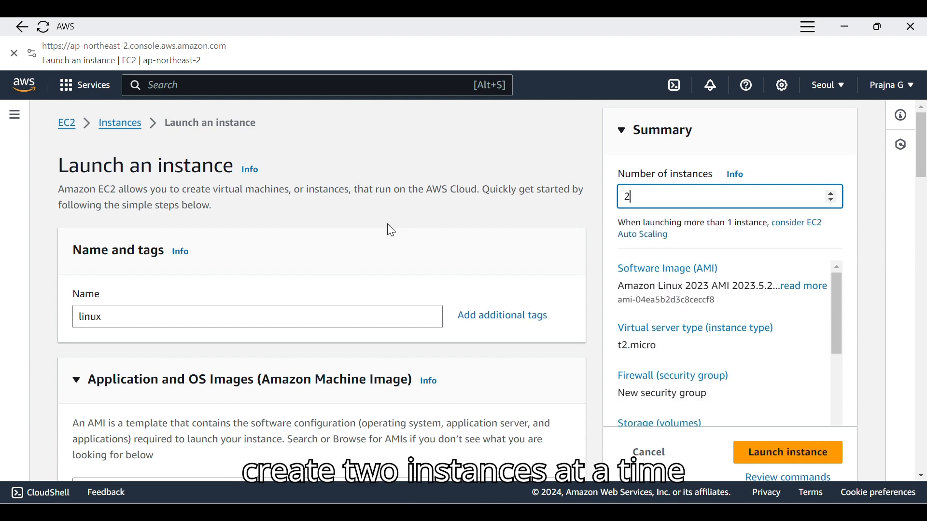
# Review the Amazon Machine Image, architecture and instance type settings for the launch
pyautogui.scroll(-7, 387, 224)
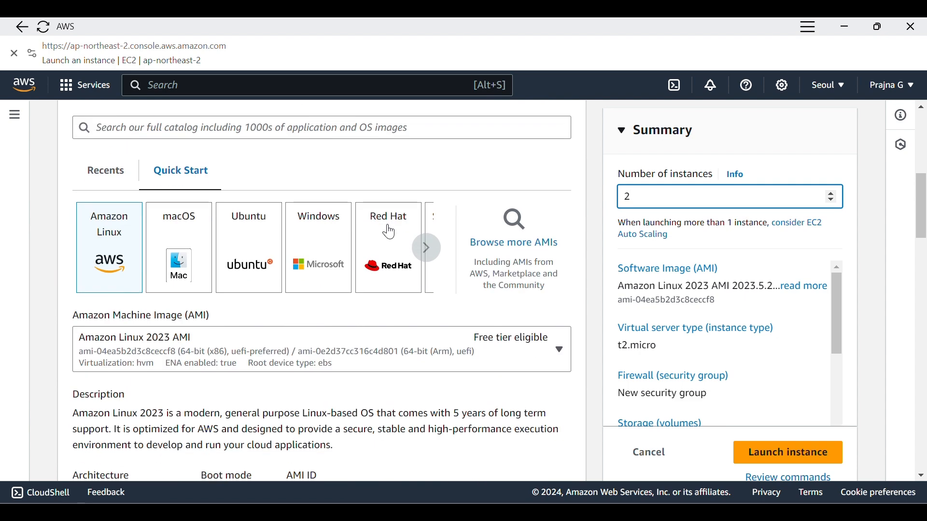
pyautogui.scroll(2, 276, 300)
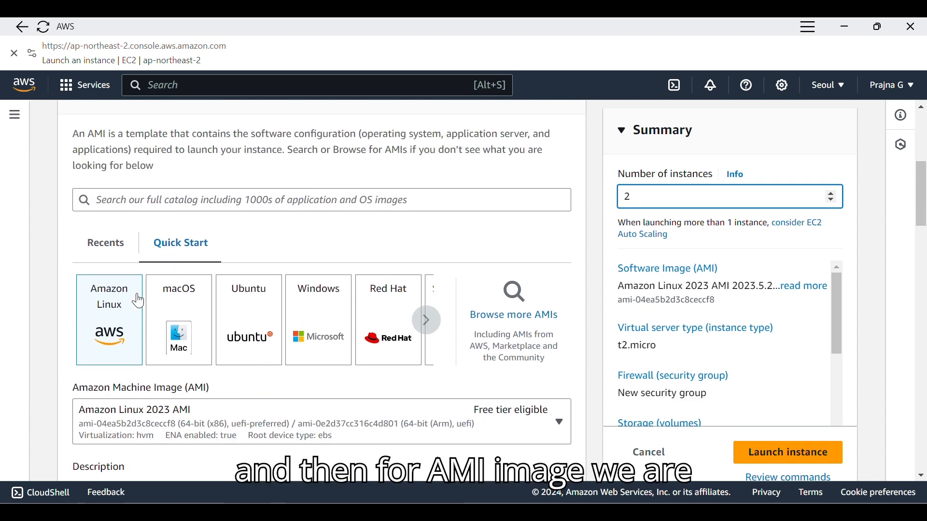
pyautogui.scroll(2, 139, 296)
pyautogui.scroll(-2, 132, 282)
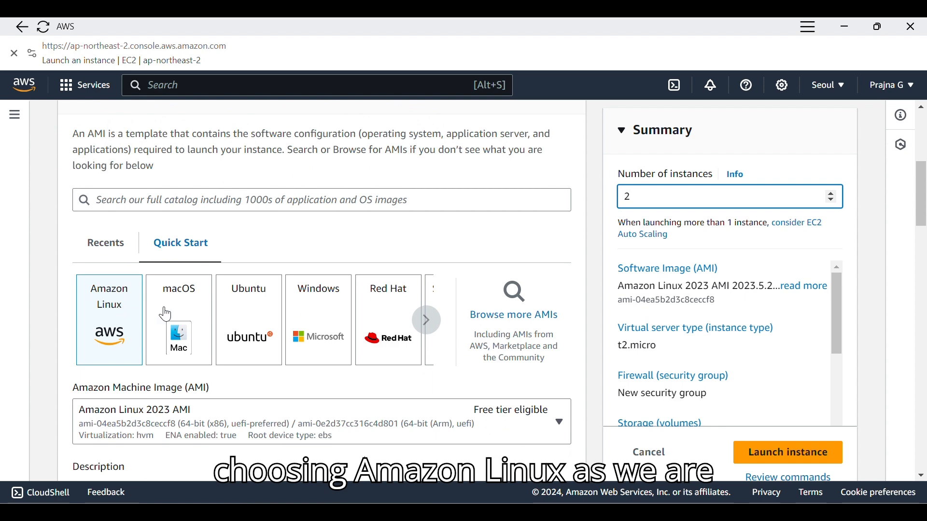
pyautogui.scroll(-8, 145, 314)
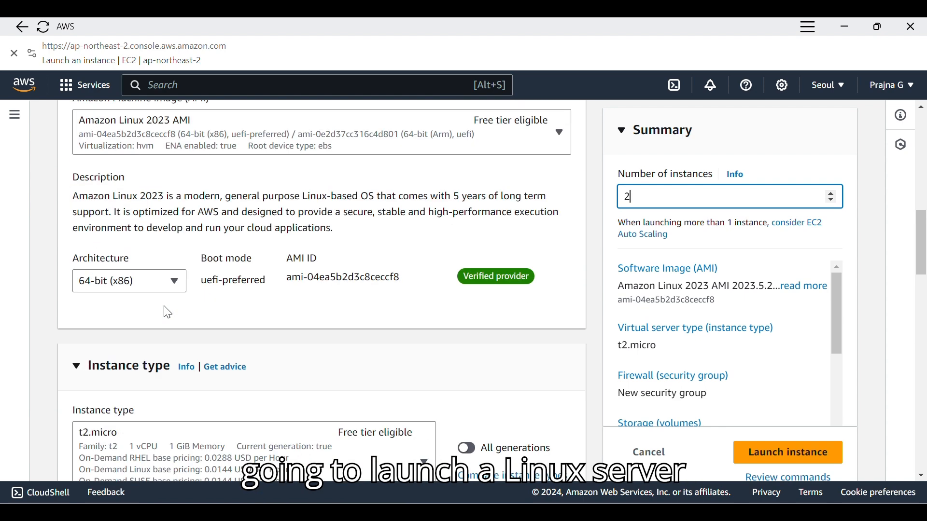
pyautogui.scroll(-3, 167, 313)
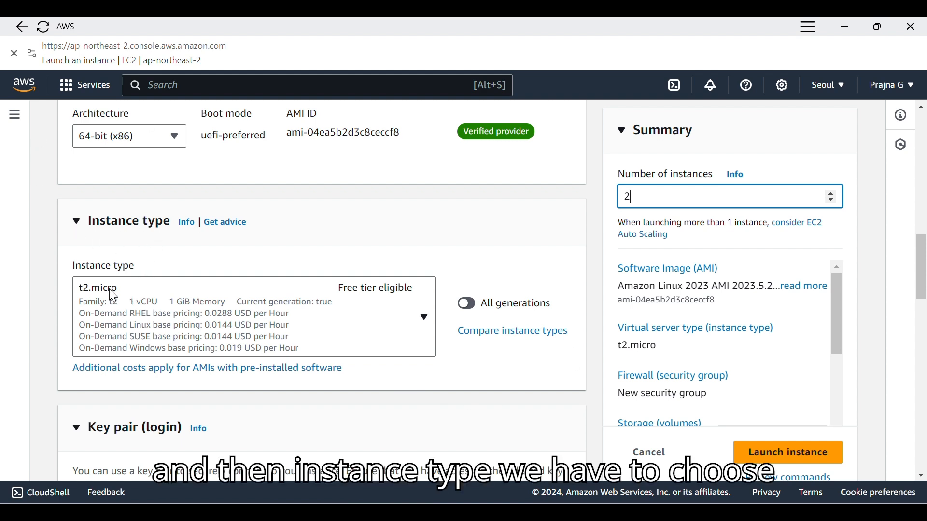
pyautogui.scroll(-1, 172, 257)
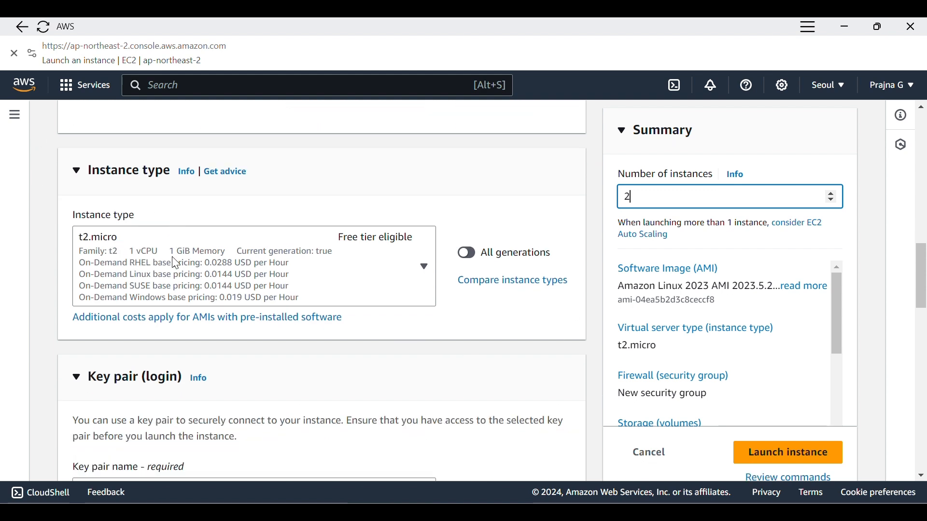
# Select the existing key pair bangtan_s for logging in to the instances
pyautogui.scroll(-5, 177, 263)
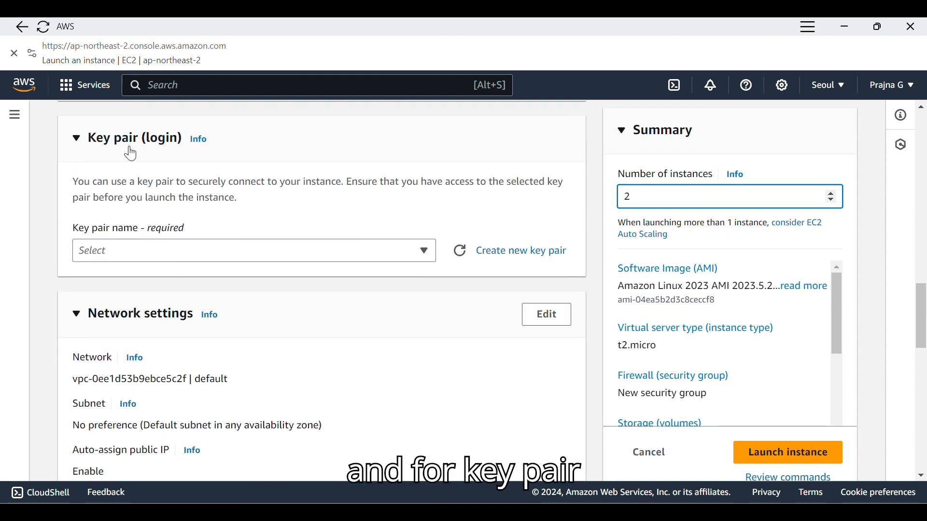
pyautogui.click(128, 263)
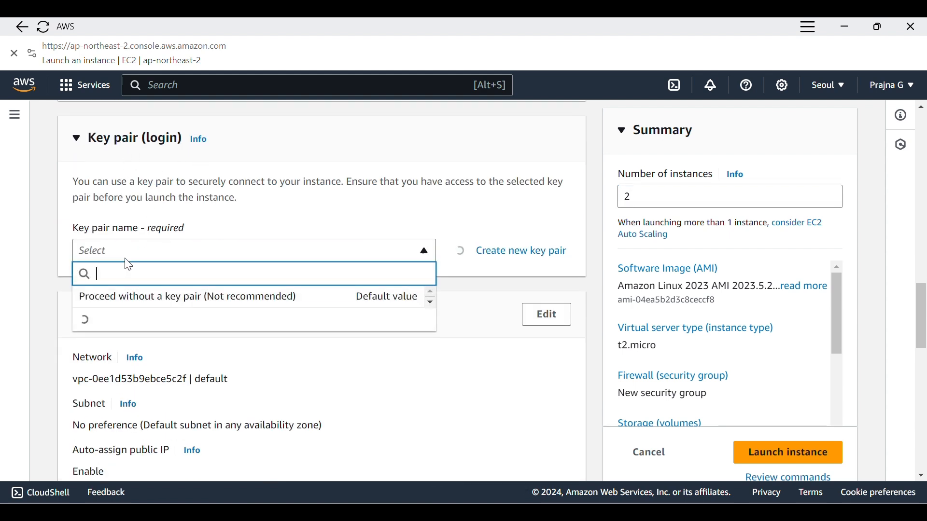
pyautogui.click(125, 319)
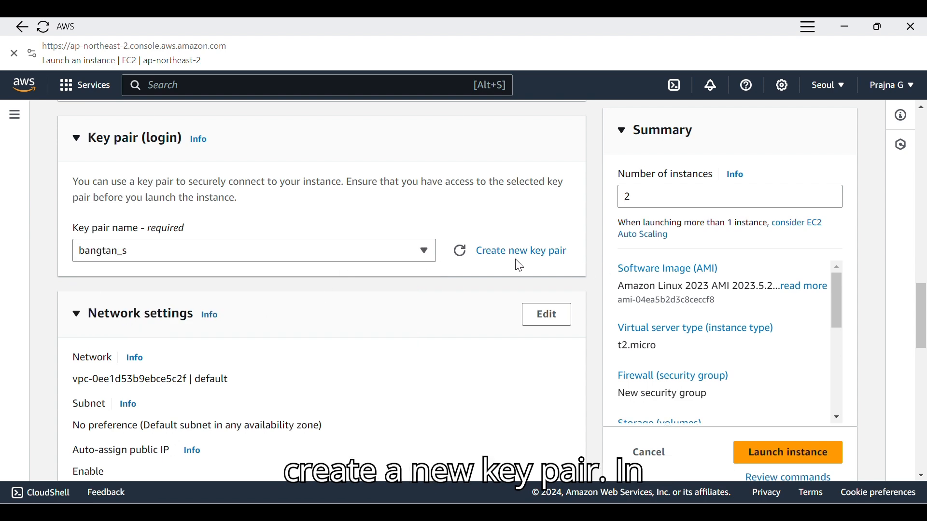
# Edit the network settings to use the custom VPC (192.168.1.0/24), keeping the c-sub-1 subnet
pyautogui.scroll(-5, 381, 269)
pyautogui.scroll(3, 378, 268)
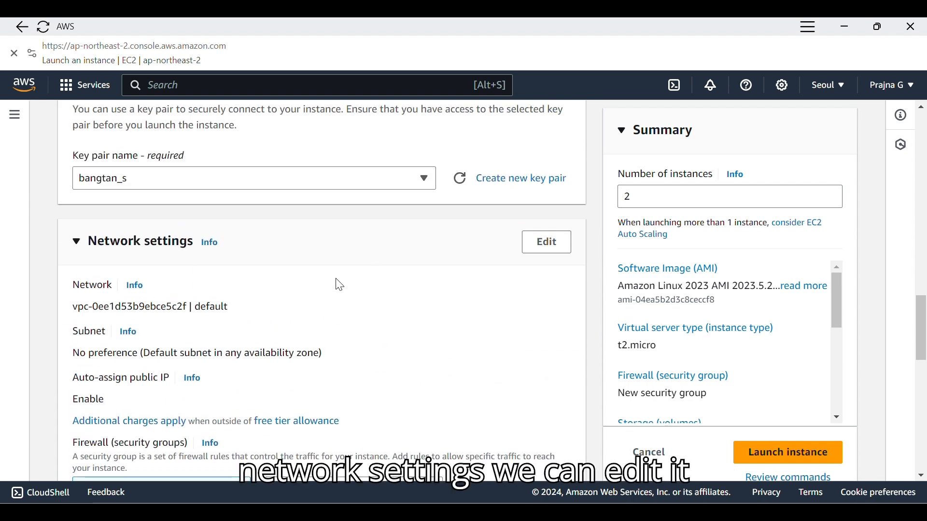
pyautogui.click(546, 241)
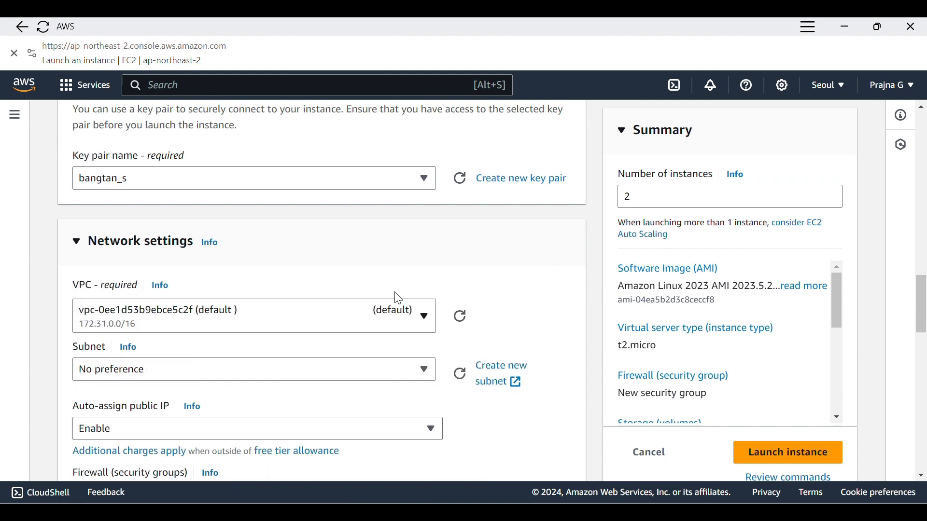
pyautogui.scroll(-1, 398, 296)
pyautogui.scroll(-1, 398, 296)
pyautogui.click(424, 243)
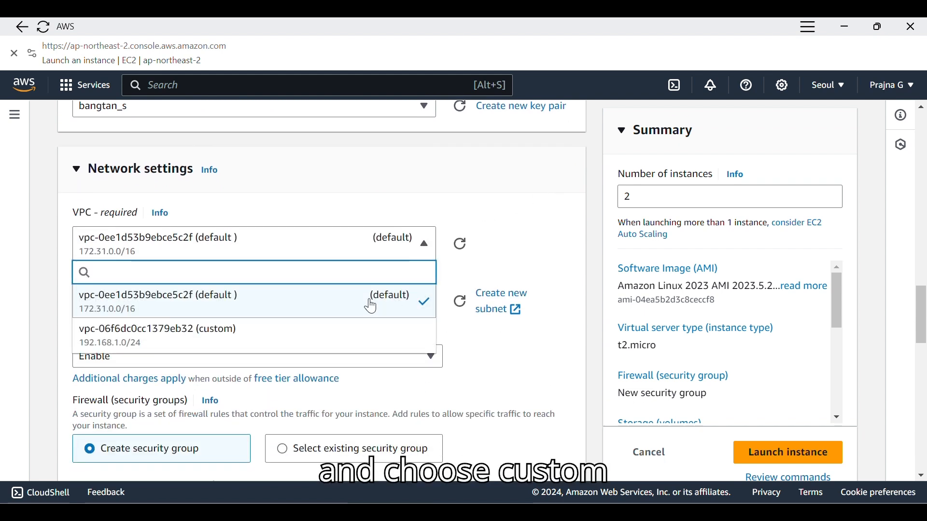
pyautogui.click(334, 328)
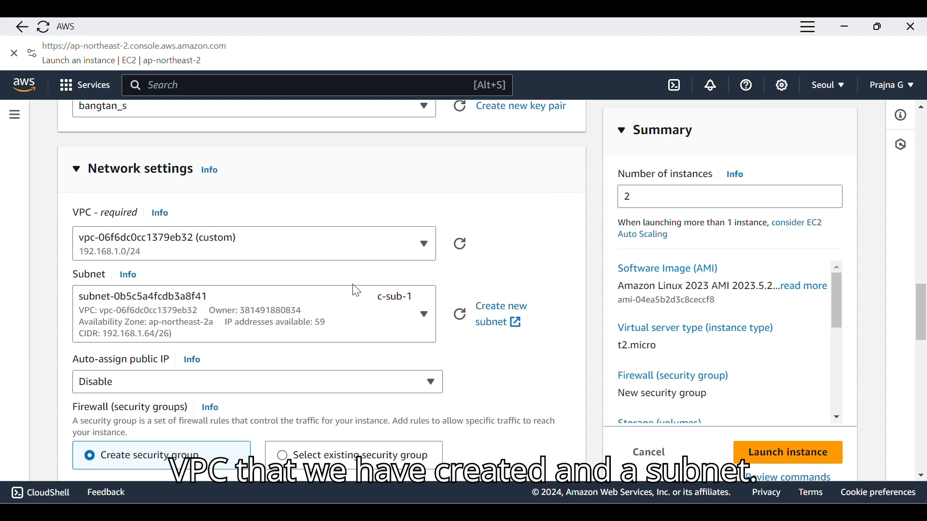
pyautogui.click(360, 311)
pyautogui.click(374, 206)
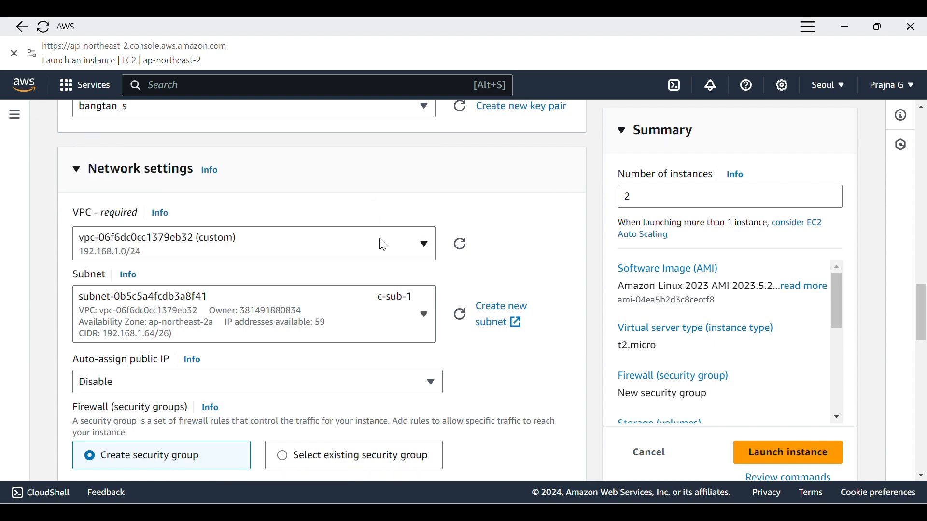
# Enable auto-assignment of a public IP in the network settings
pyautogui.scroll(-2, 383, 250)
pyautogui.scroll(-2, 384, 250)
pyautogui.click(120, 238)
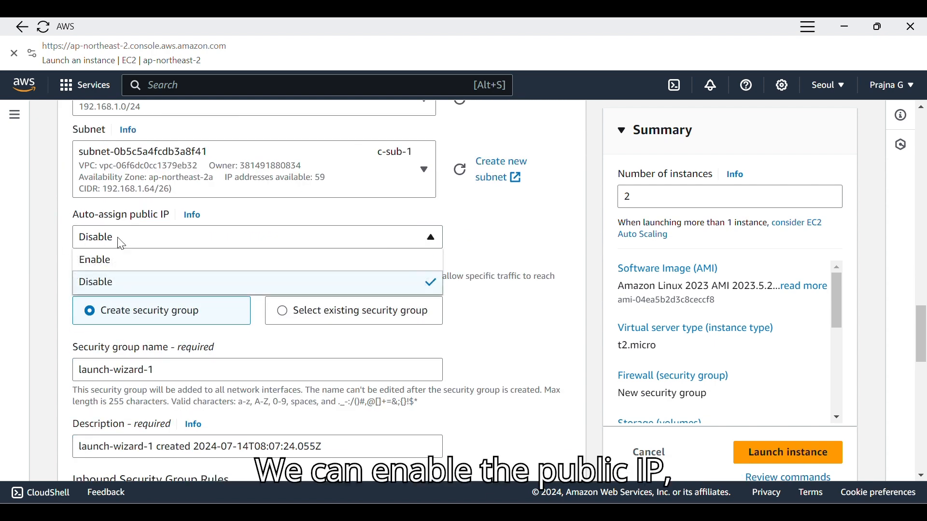
pyautogui.click(96, 263)
# Switch the firewall to an existing security group and select bangtan_tk
pyautogui.scroll(-3, 197, 245)
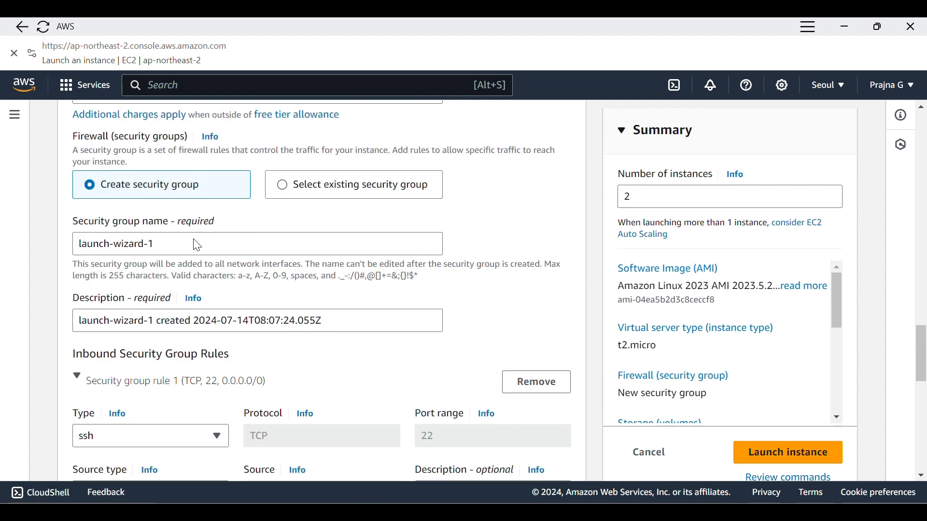
pyautogui.click(305, 186)
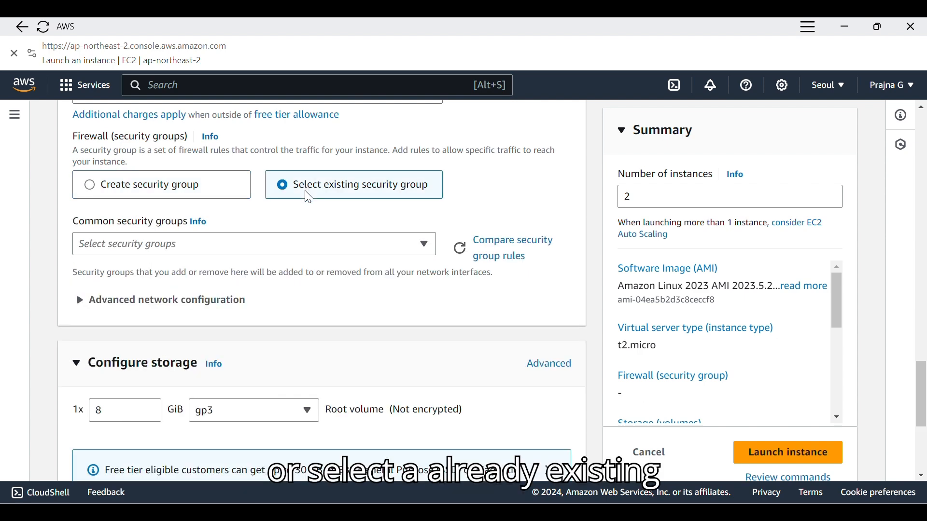
pyautogui.click(230, 241)
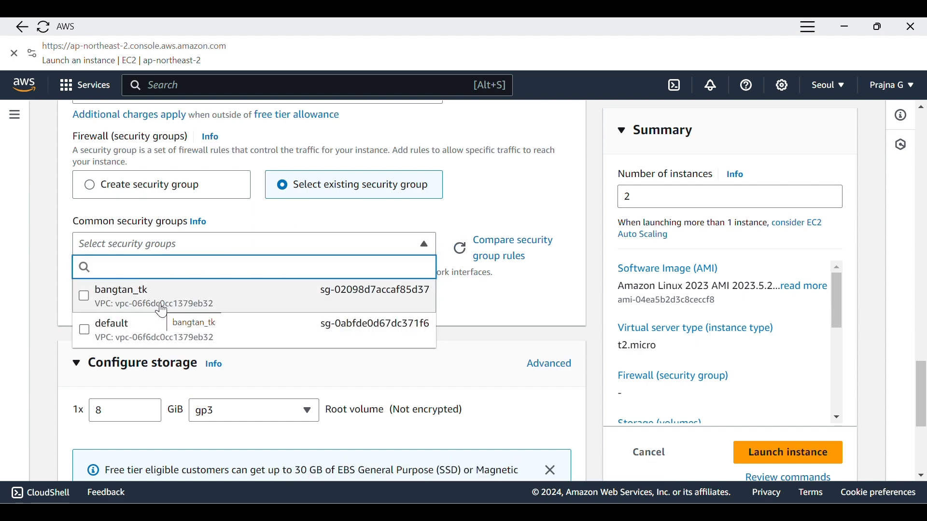
pyautogui.click(162, 312)
# Set the root volume's storage type to General purpose SSD (gp2)
pyautogui.scroll(-5, 259, 264)
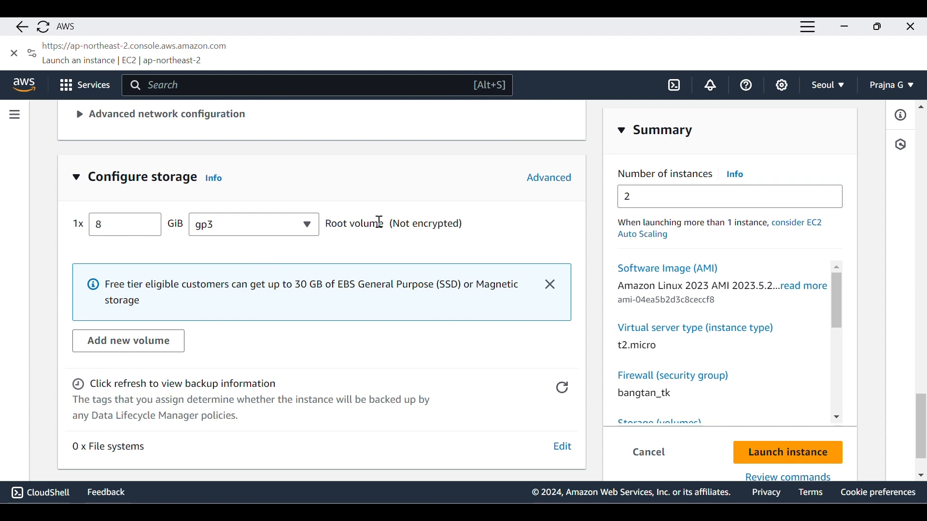
pyautogui.click(205, 225)
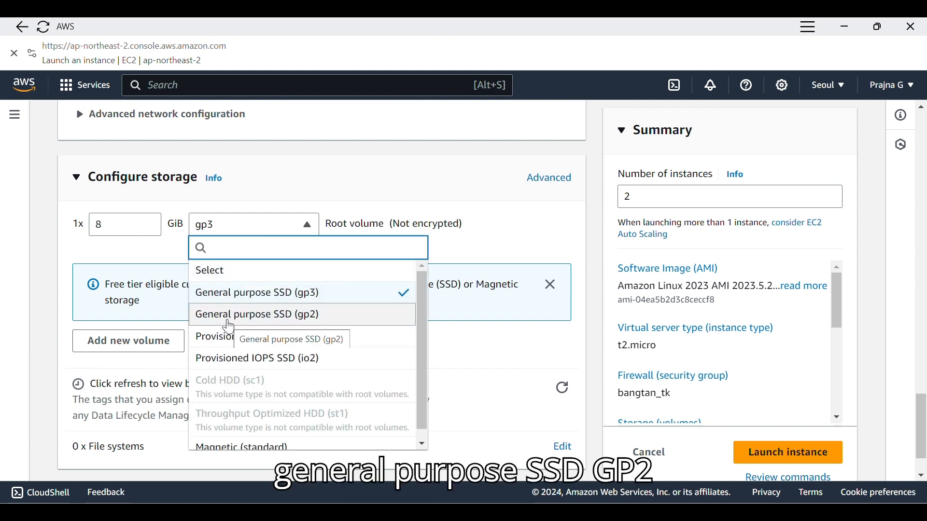
pyautogui.click(230, 325)
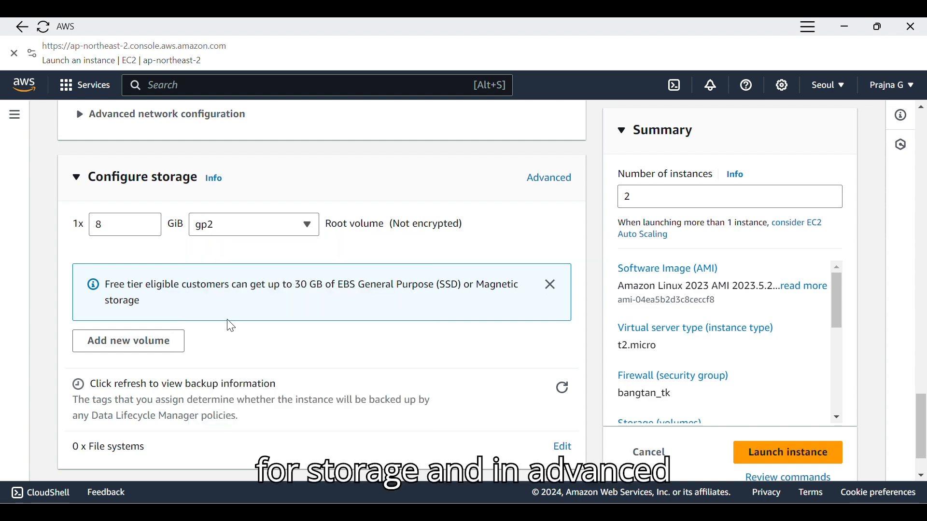
# Enter a user data script in the advanced details: #!/bin/bash, dnf install httpd git -y, systemctl start httpd, systemctl enable httpd
pyautogui.scroll(-1, 231, 327)
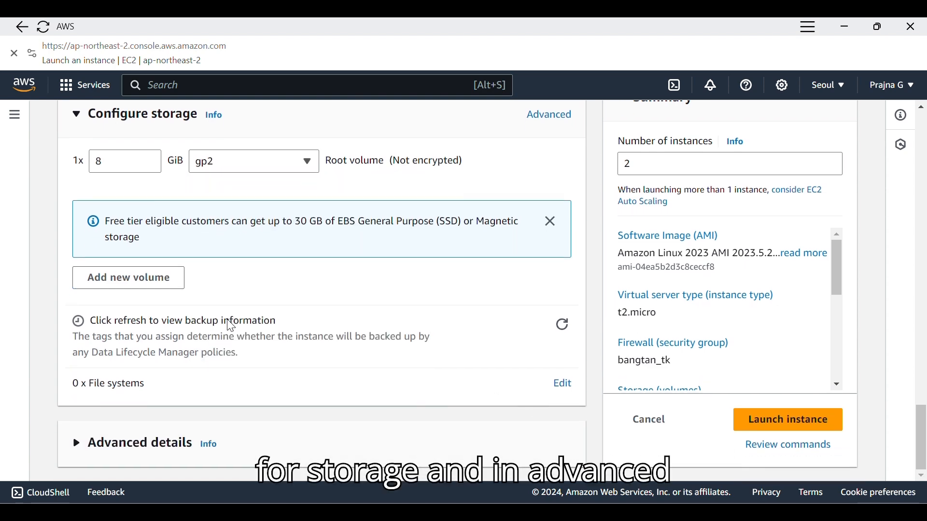
pyautogui.click(172, 442)
pyautogui.scroll(-8, 215, 366)
pyautogui.scroll(-20, 215, 366)
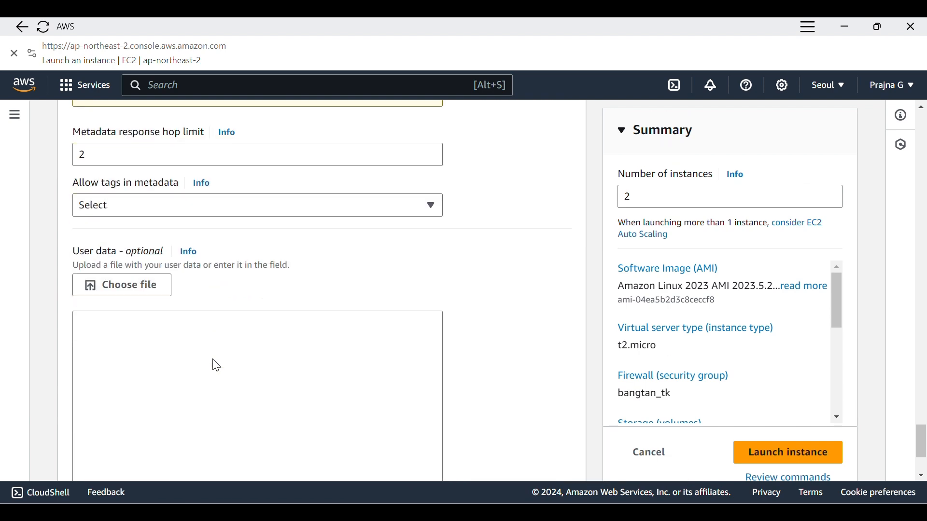
pyautogui.scroll(-2, 217, 366)
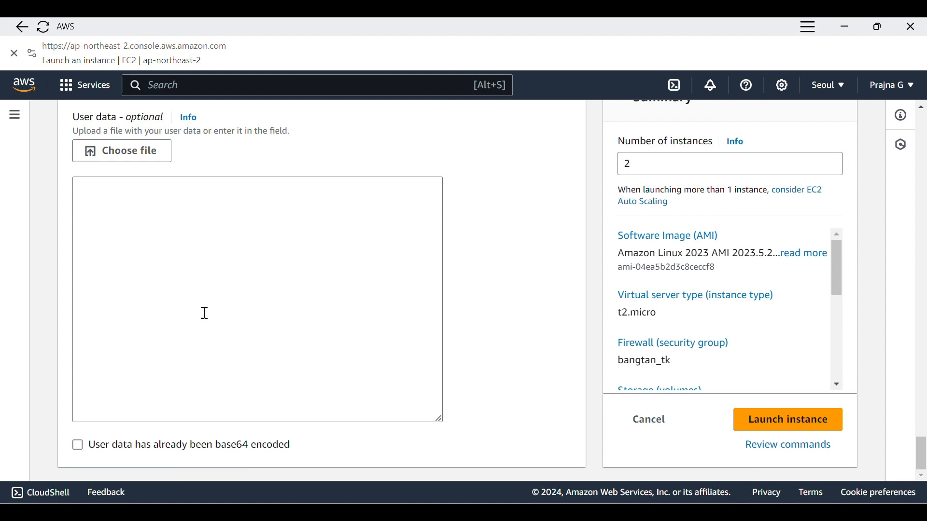
pyautogui.click(135, 198)
pyautogui.write('#!/bin/bash dnf install httpd git -y systemctl start httpd systemctl enable httpd')
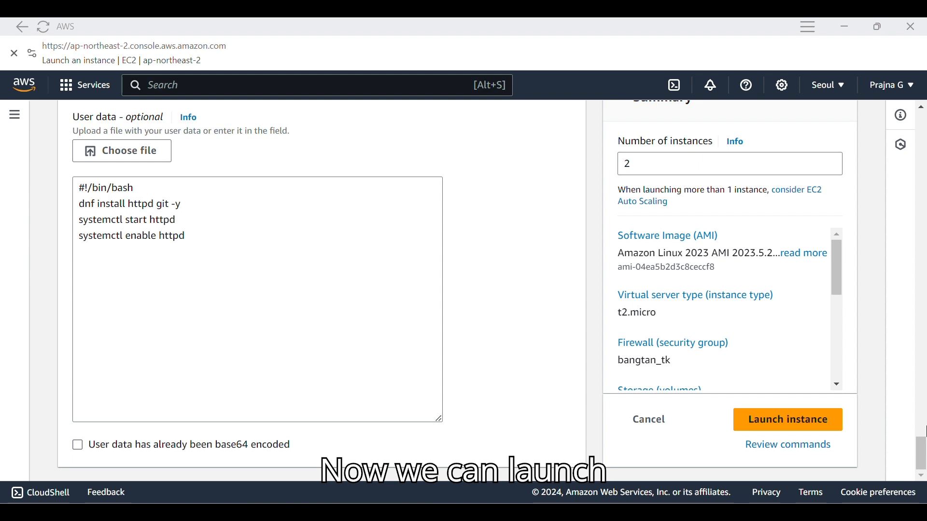
# Launch the two configured instances and return to the instances list
pyautogui.click(809, 421)
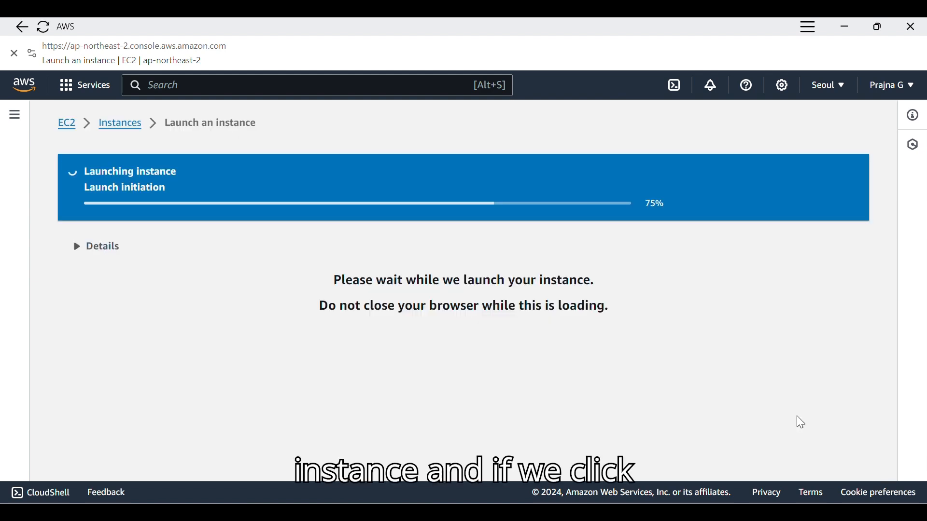
pyautogui.click(117, 124)
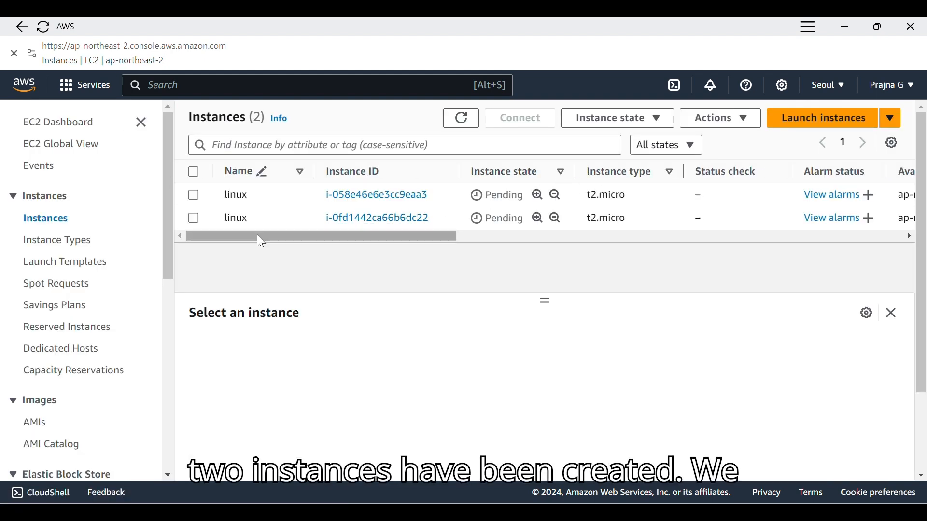
# Rename the first instance in the list as linux-1
pyautogui.click(300, 197)
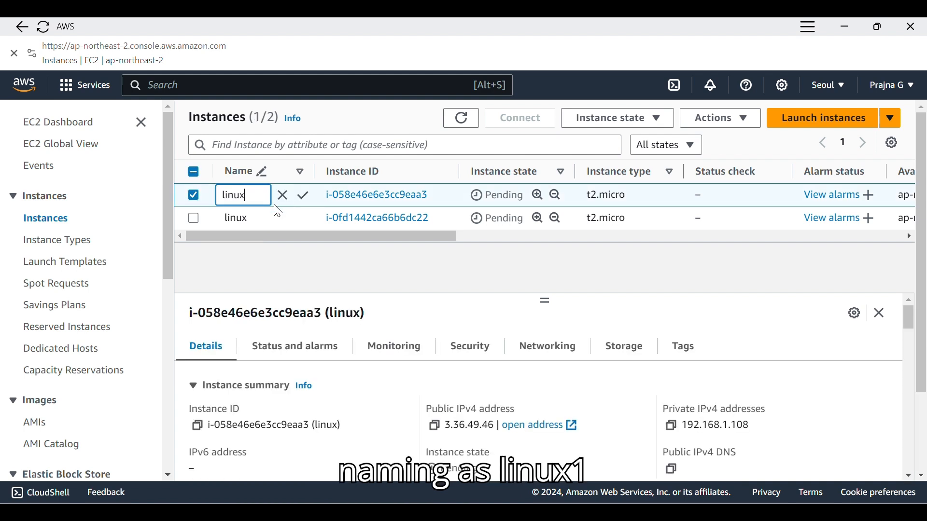
pyautogui.write('-1')
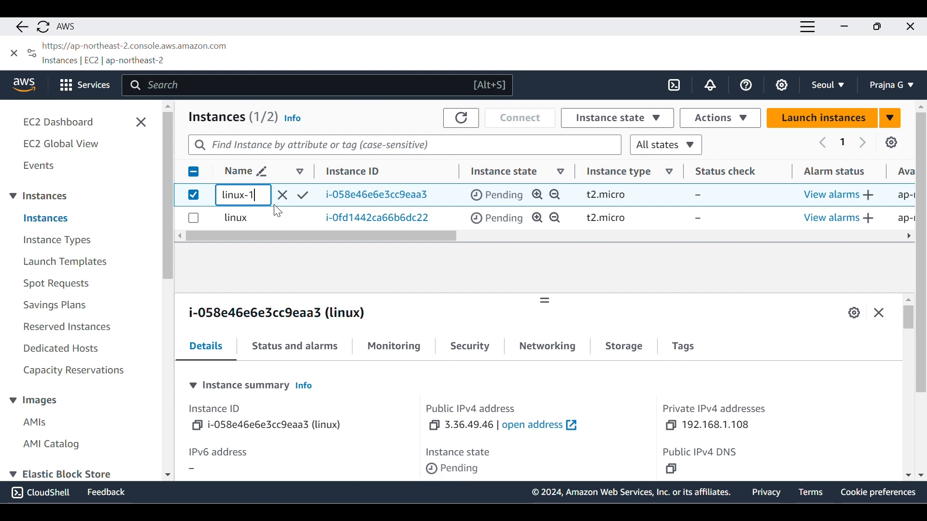
pyautogui.click(304, 196)
pyautogui.click(300, 219)
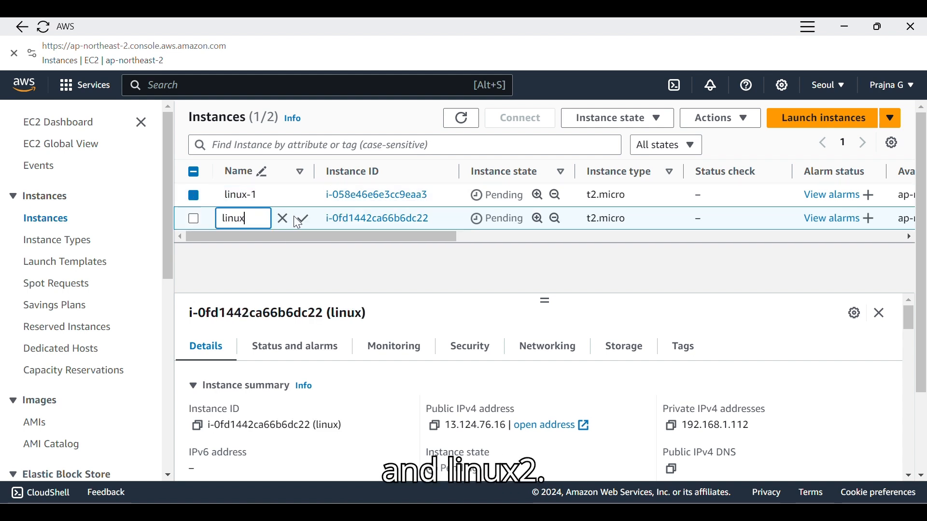
pyautogui.write('-2')
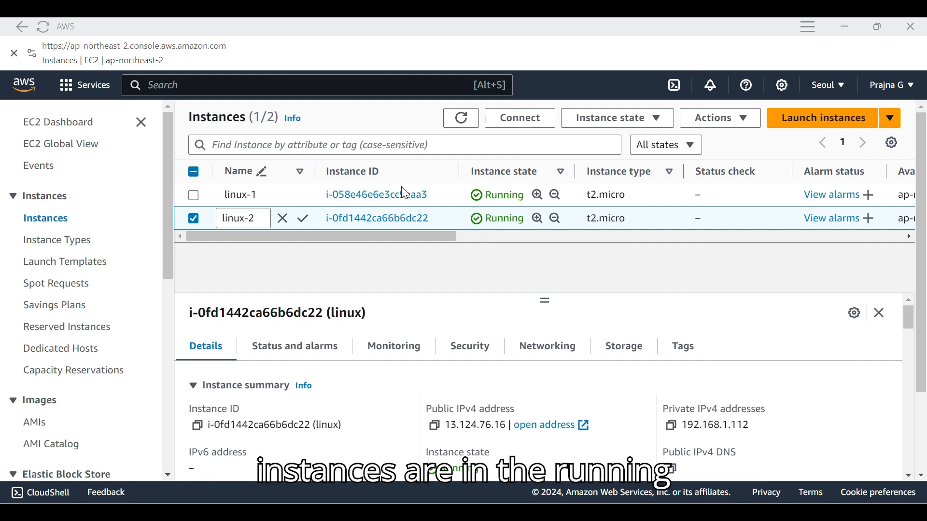
pyautogui.click(194, 221)
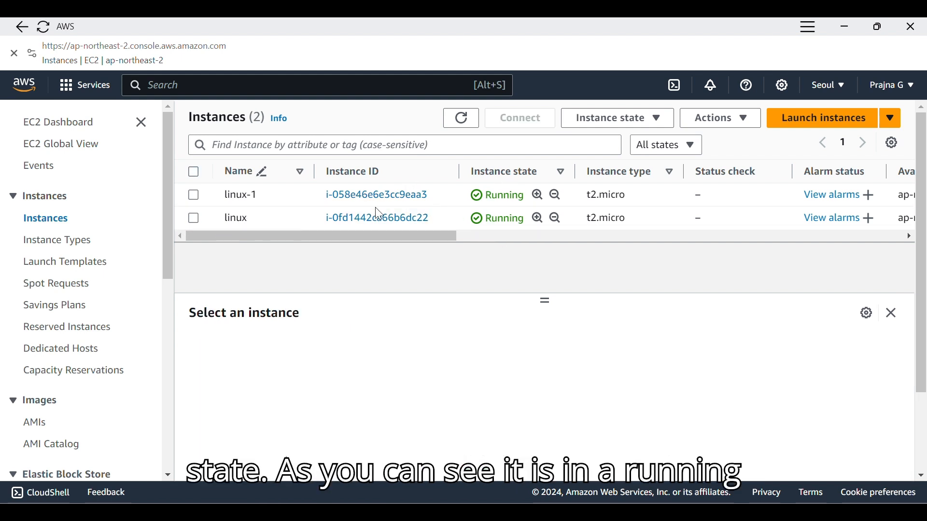
# Rename the second instance in the list as linux-2
pyautogui.click(295, 222)
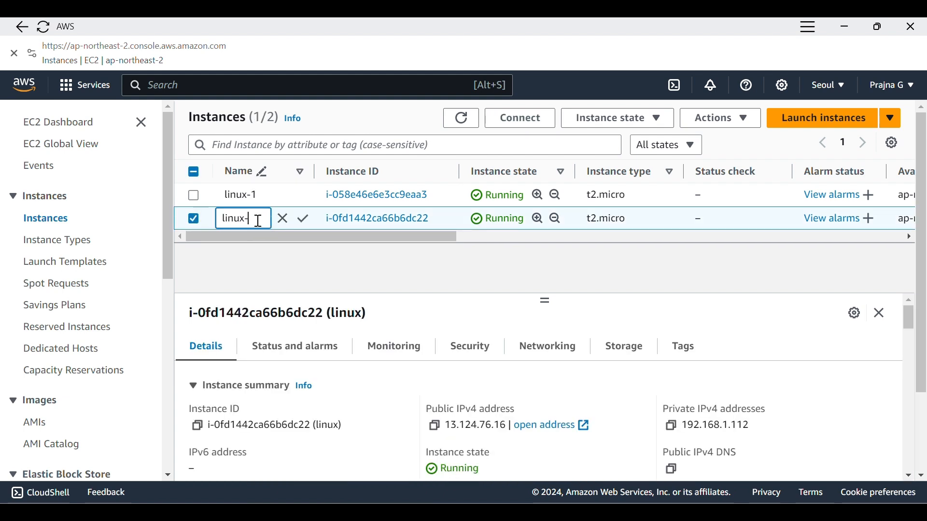
pyautogui.click(303, 218)
pyautogui.scroll(-2, 346, 313)
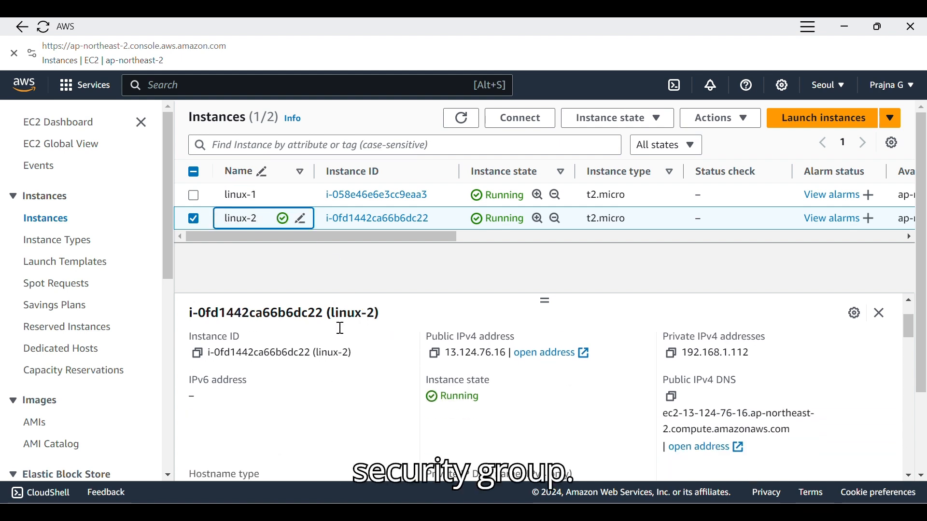
pyautogui.scroll(2, 356, 376)
pyautogui.click(473, 360)
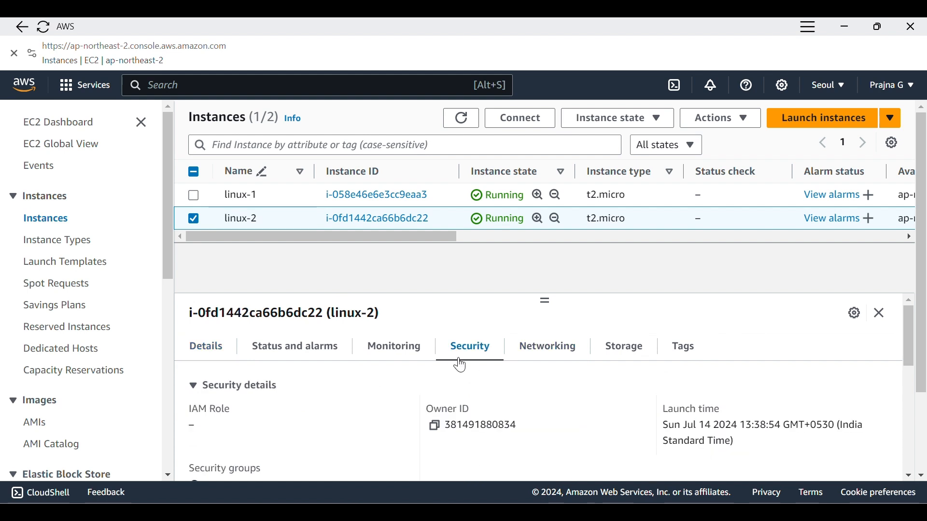
pyautogui.scroll(-2, 343, 378)
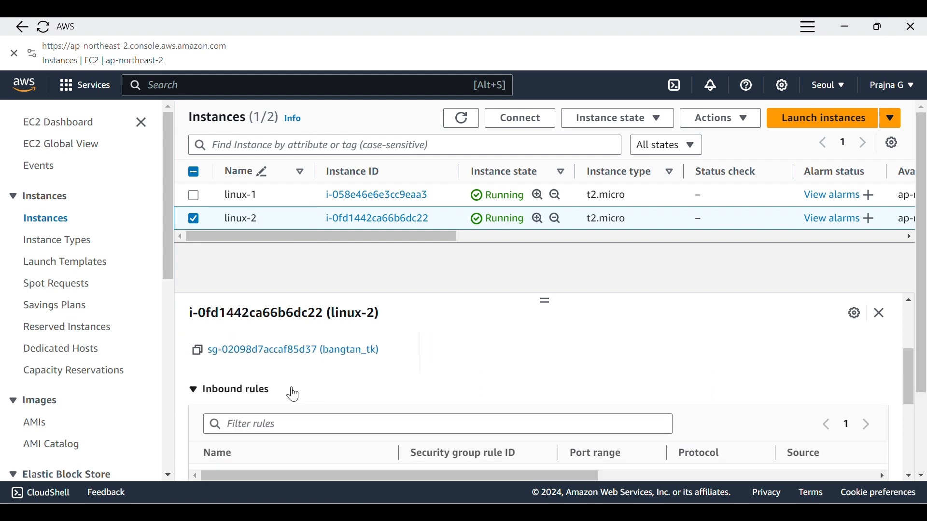
pyautogui.click(291, 348)
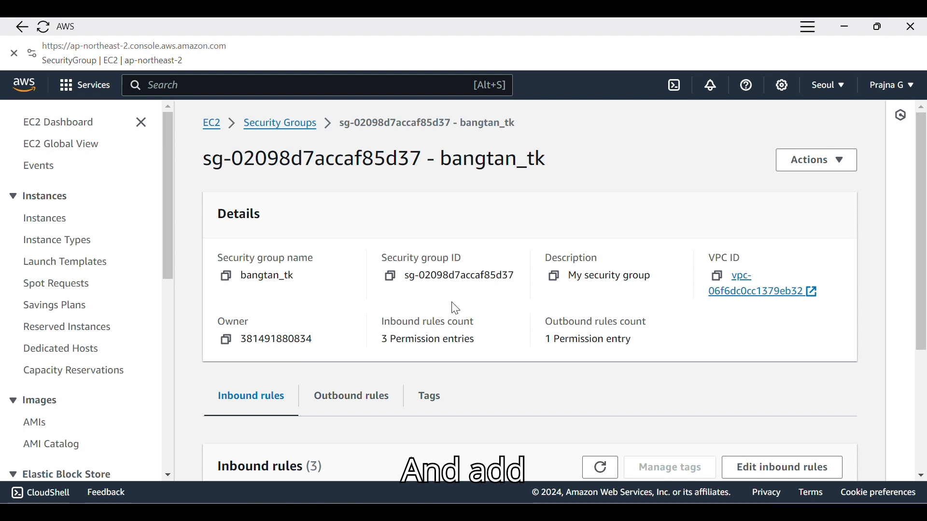
pyautogui.scroll(-4, 457, 308)
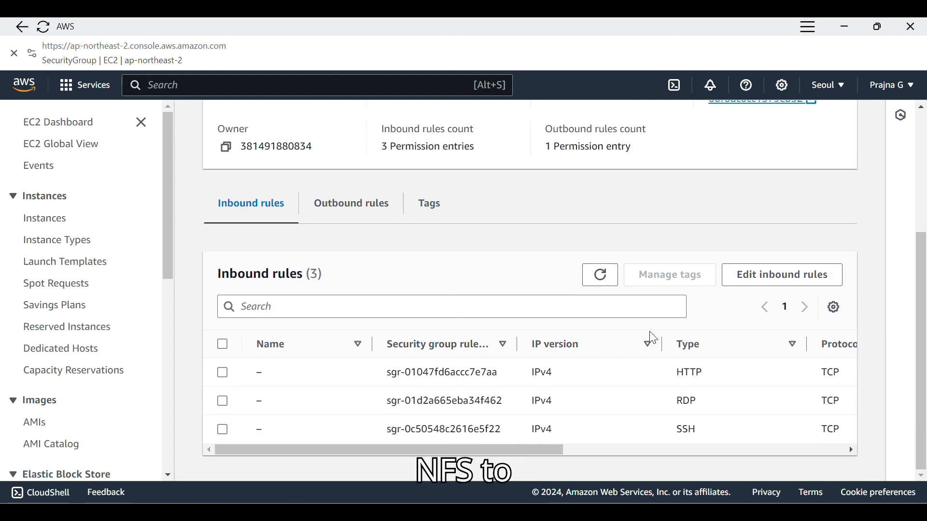
pyautogui.click(769, 284)
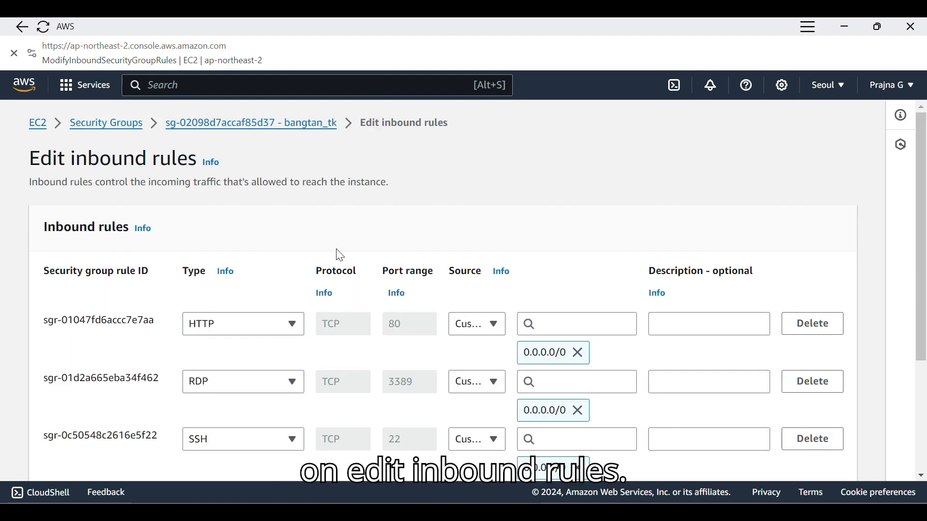
pyautogui.scroll(-5, 337, 253)
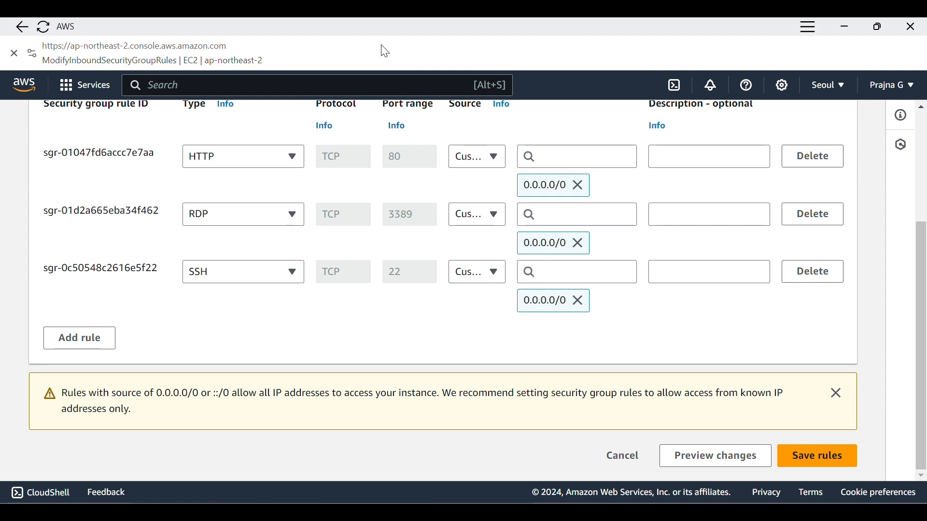
pyautogui.hotkey('alt', 'Tab')
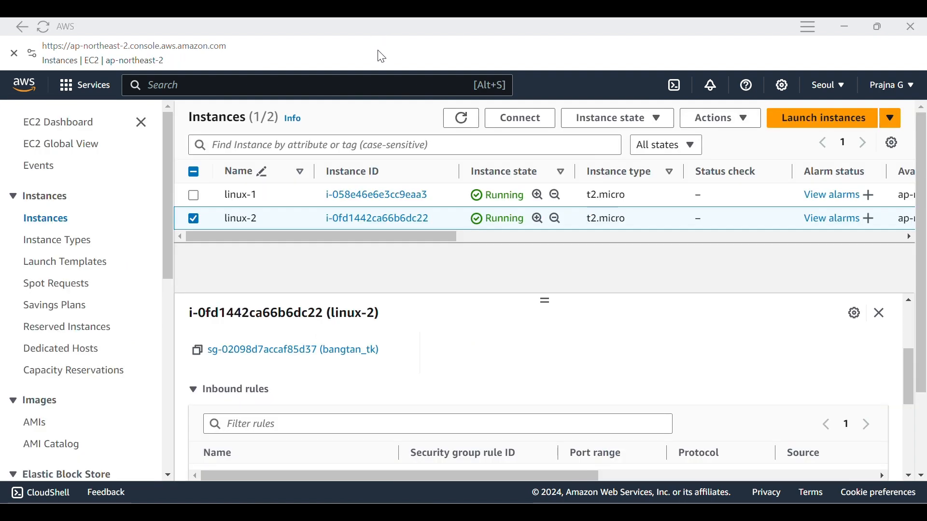
# Select only the linux-1 instance and open the inbound rules of its security group bangtan_tk for editing
pyautogui.click(194, 219)
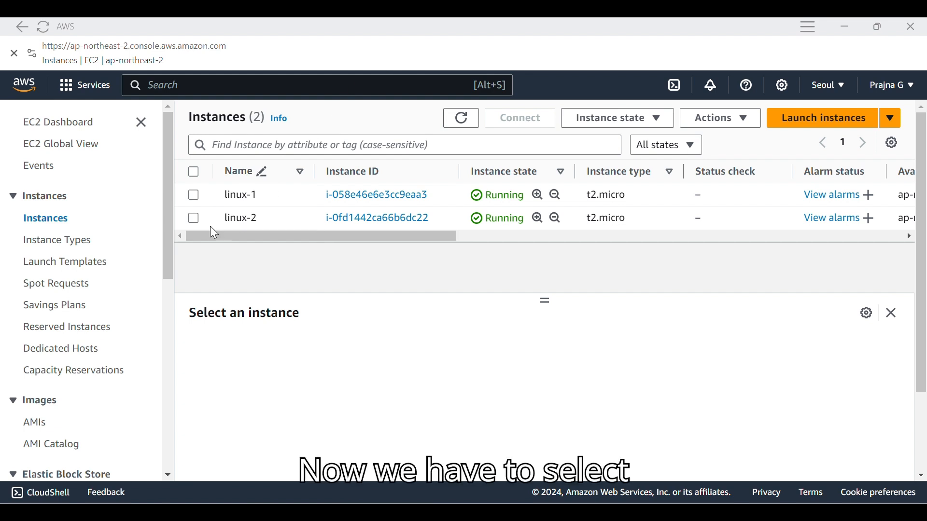
pyautogui.click(194, 196)
pyautogui.scroll(-3, 361, 391)
pyautogui.scroll(3, 360, 387)
pyautogui.click(461, 348)
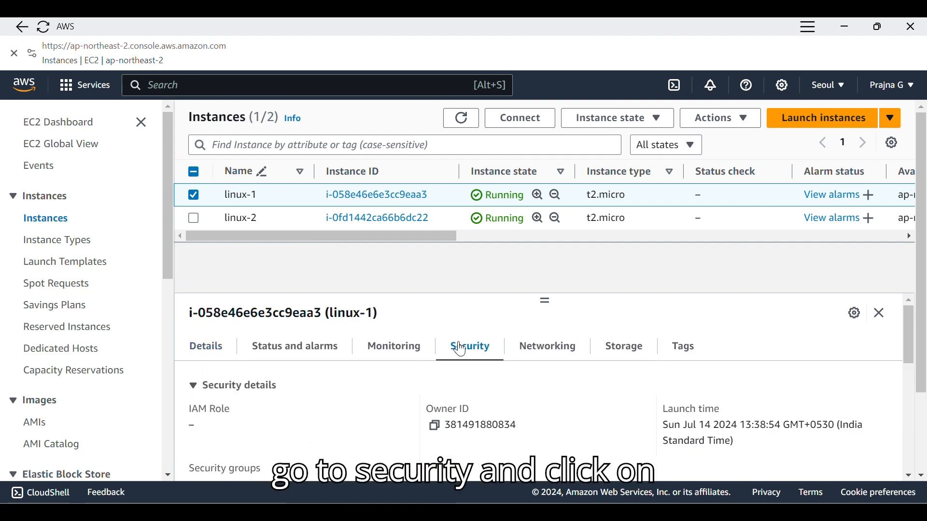
pyautogui.scroll(-3, 391, 383)
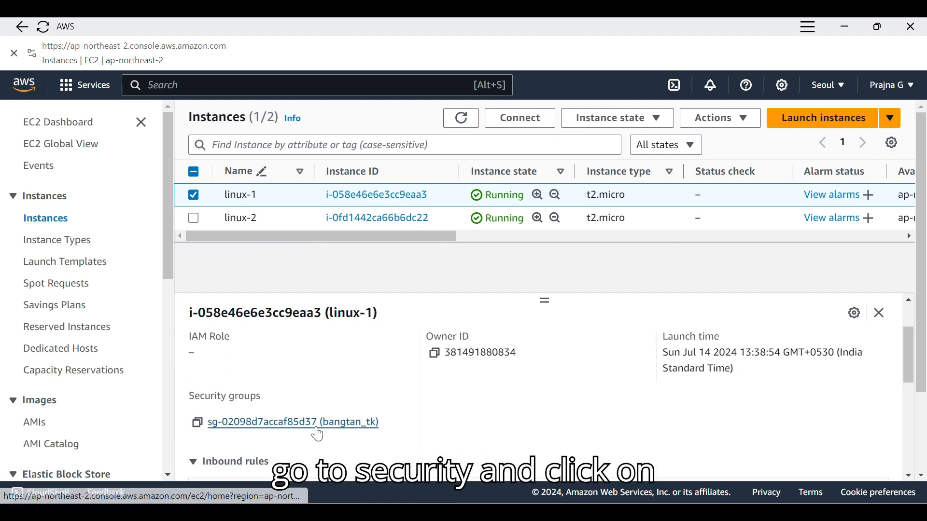
pyautogui.click(318, 426)
pyautogui.scroll(-2, 327, 404)
pyautogui.click(735, 393)
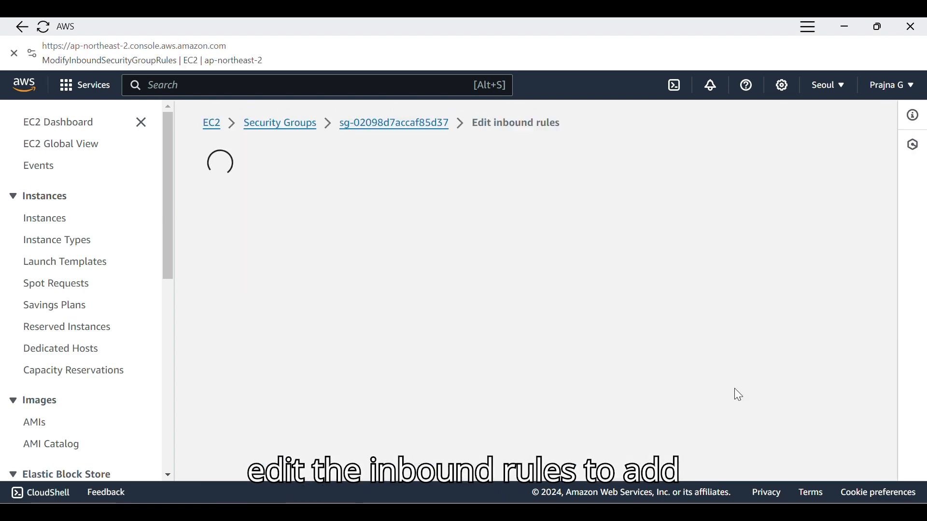
# Add an NFS inbound rule with source anywhere IPv4 (0.0.0.0/0) to the security group and save the rules
pyautogui.scroll(-4, 434, 287)
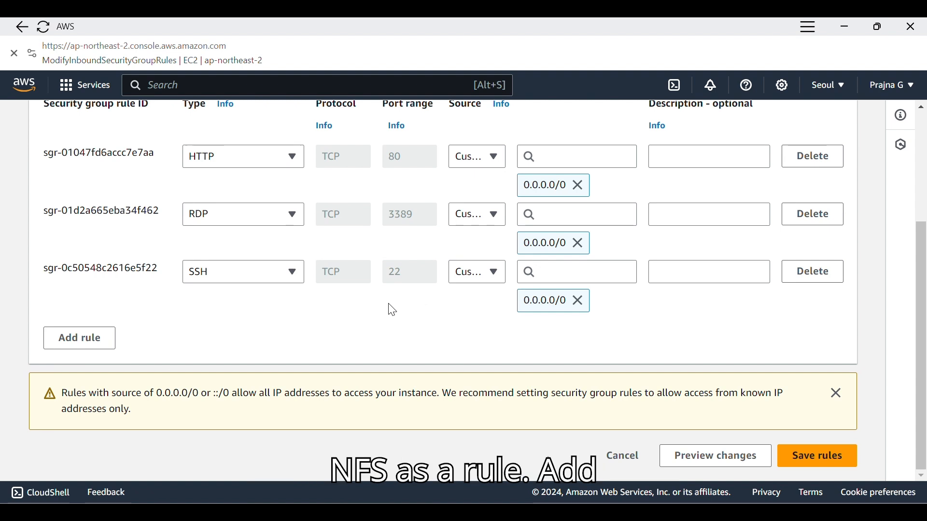
pyautogui.click(104, 342)
pyautogui.click(293, 329)
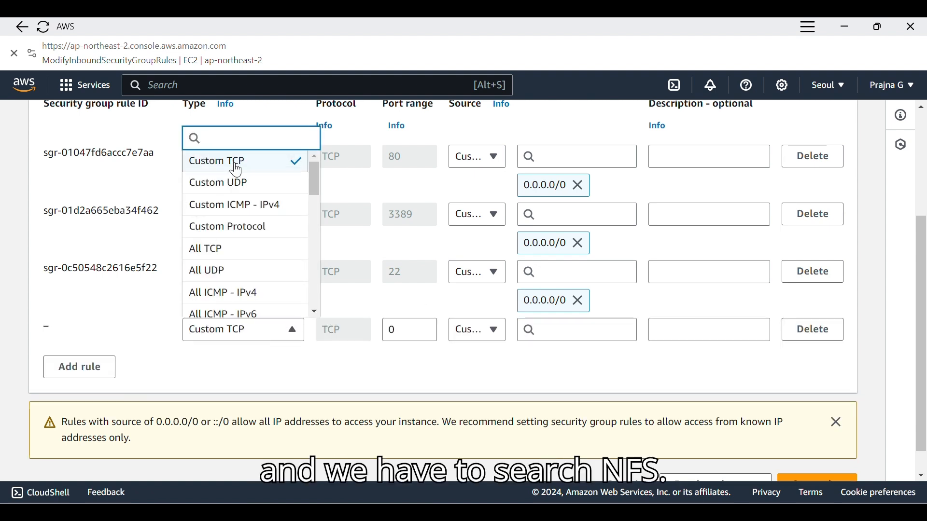
pyautogui.write('NFS')
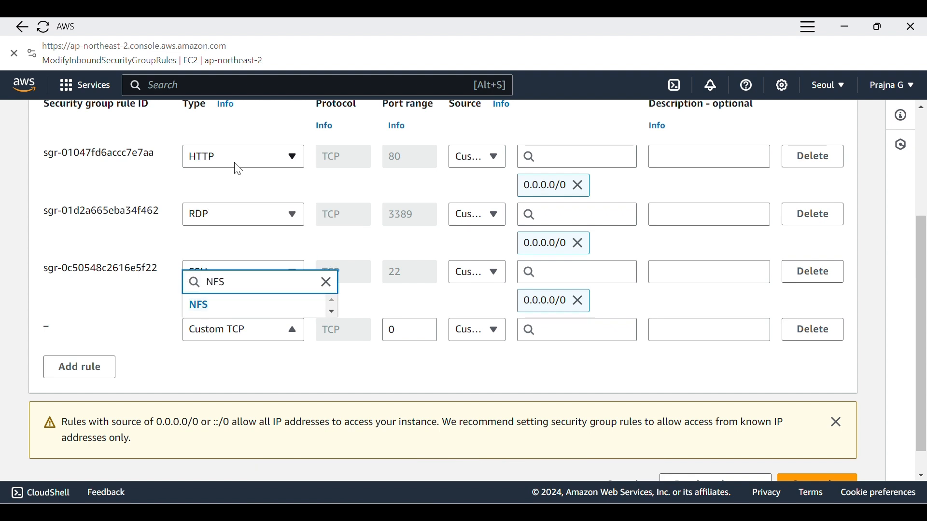
pyautogui.click(211, 309)
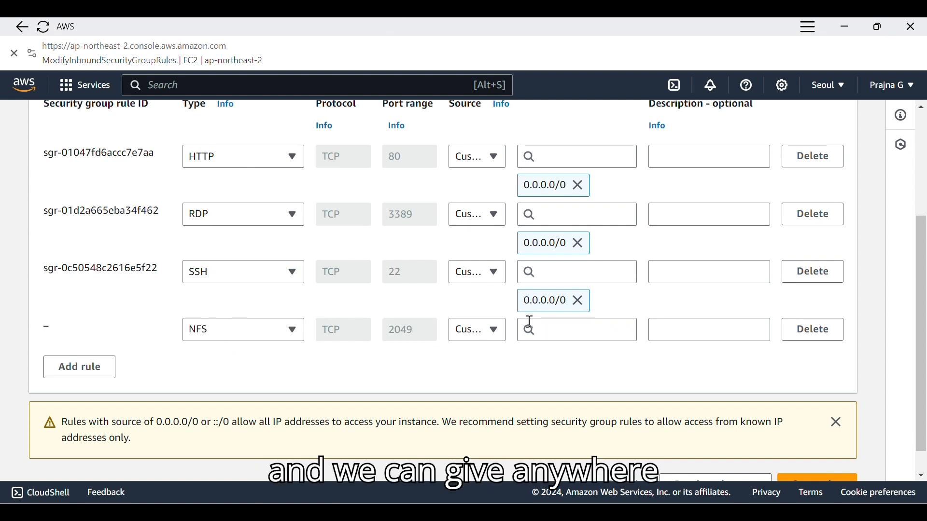
pyautogui.click(495, 332)
pyautogui.click(479, 380)
pyautogui.scroll(-2, 651, 333)
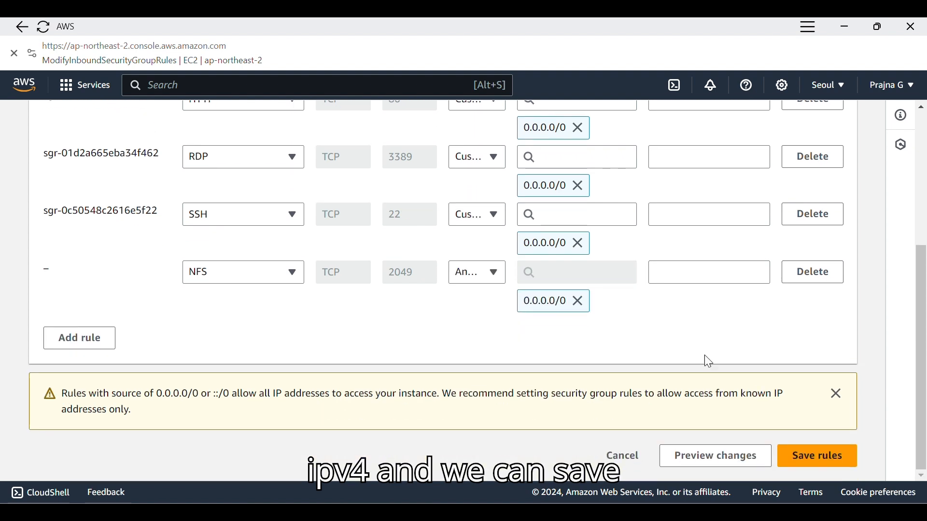
pyautogui.click(789, 459)
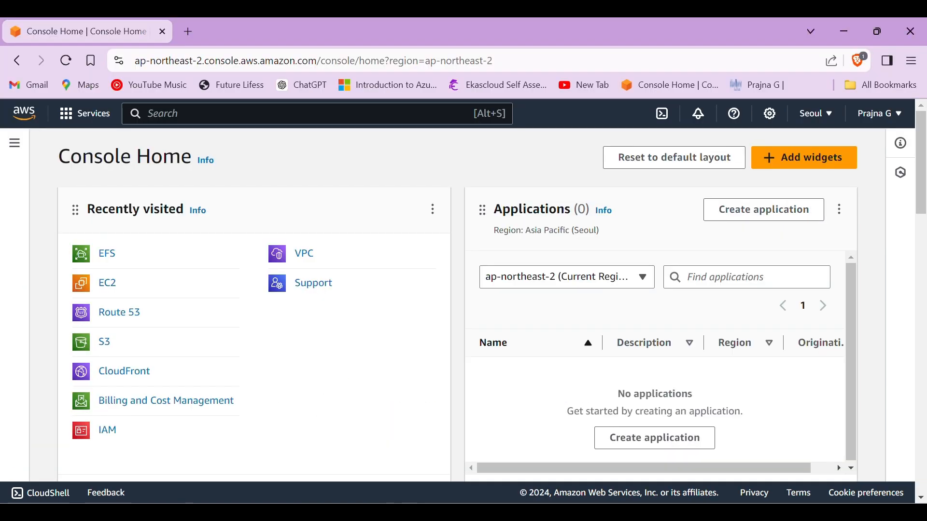
# Create an EFS file system named synchronized-linux in the custom VPC vpc-06f6dc0cc1379eb32 and open its details page
pyautogui.click(100, 263)
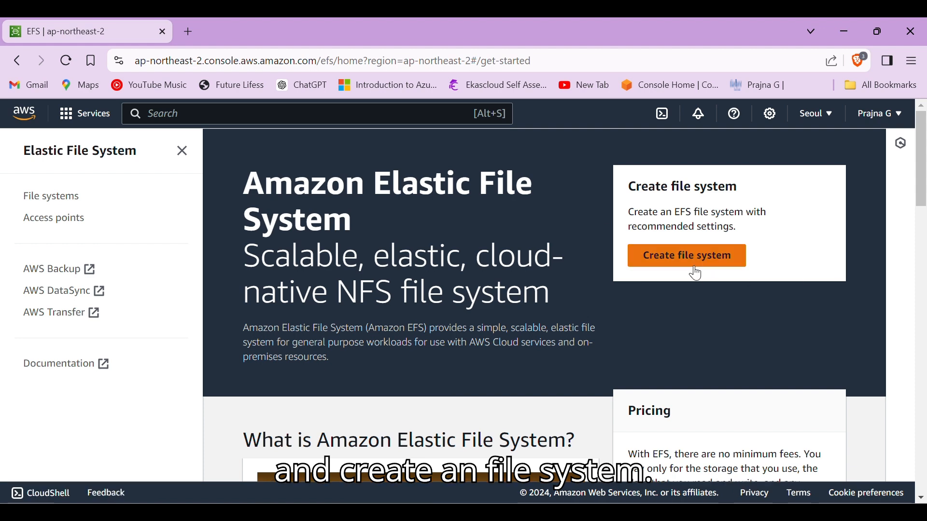
pyautogui.click(692, 263)
pyautogui.click(308, 285)
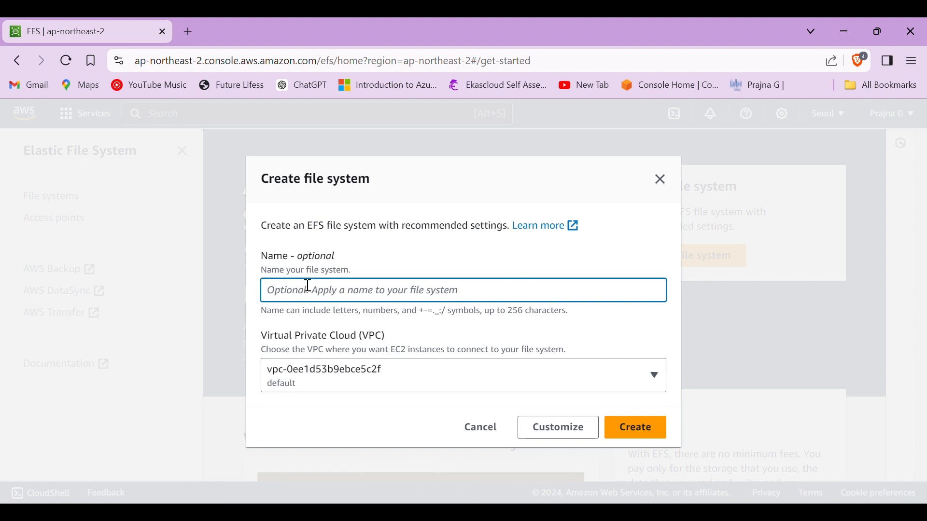
pyautogui.write('synchroniz')
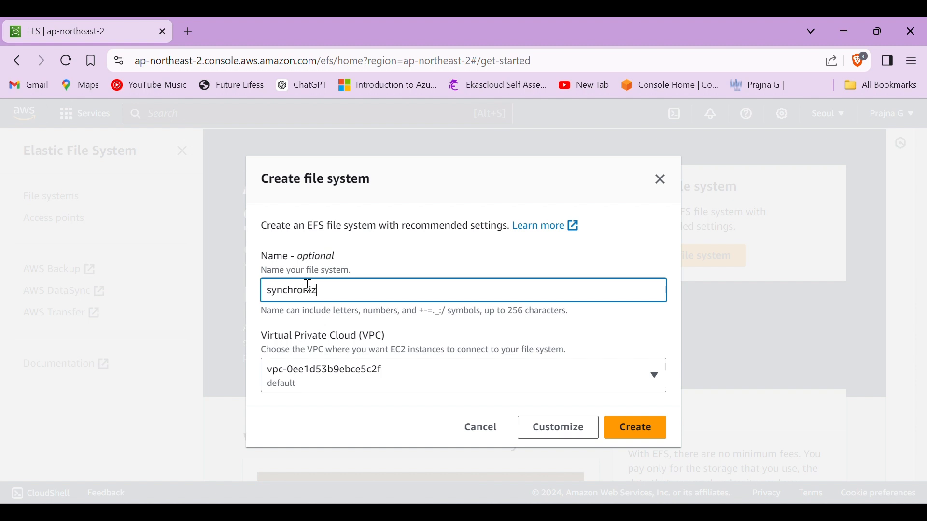
pyautogui.write('ed-linux')
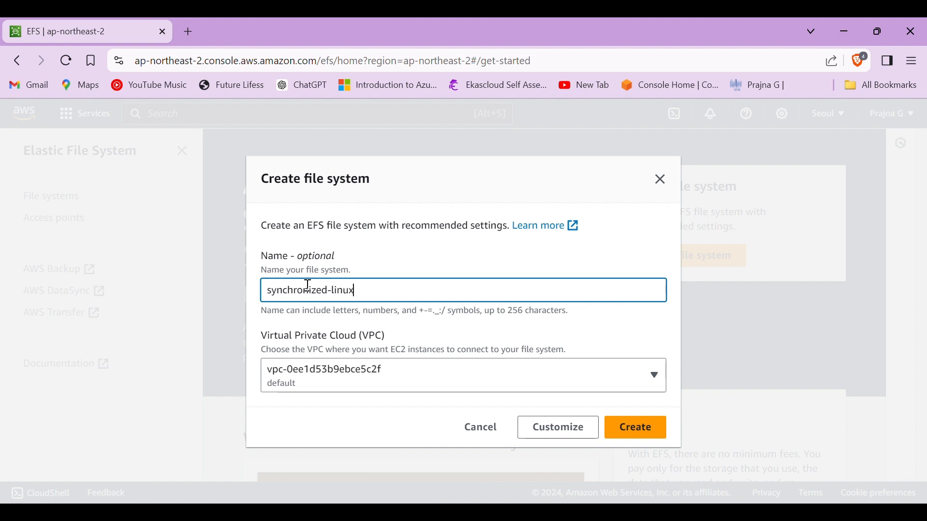
pyautogui.click(333, 383)
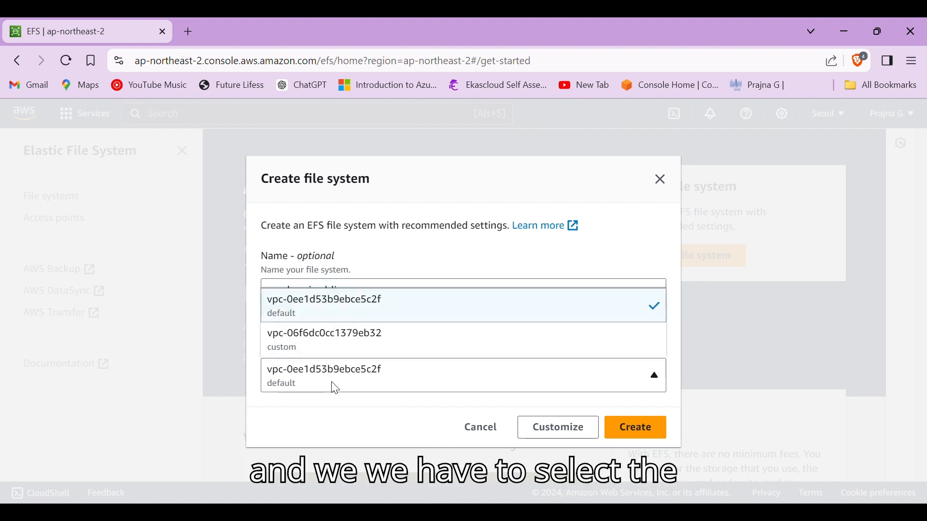
pyautogui.click(364, 336)
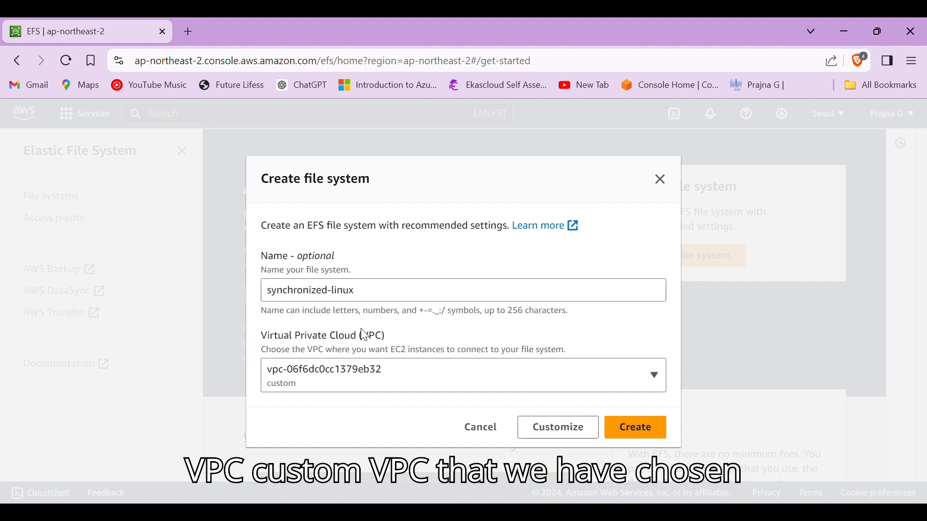
pyautogui.click(612, 431)
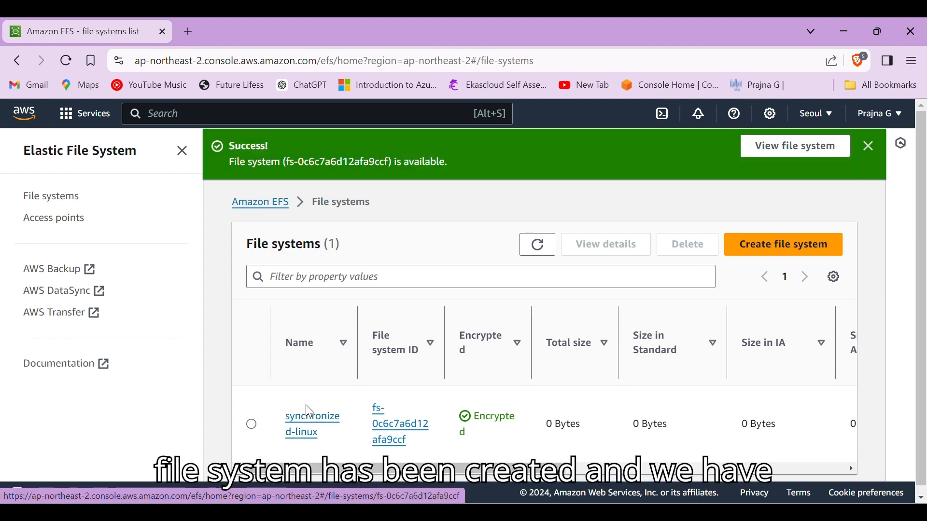
pyautogui.click(303, 424)
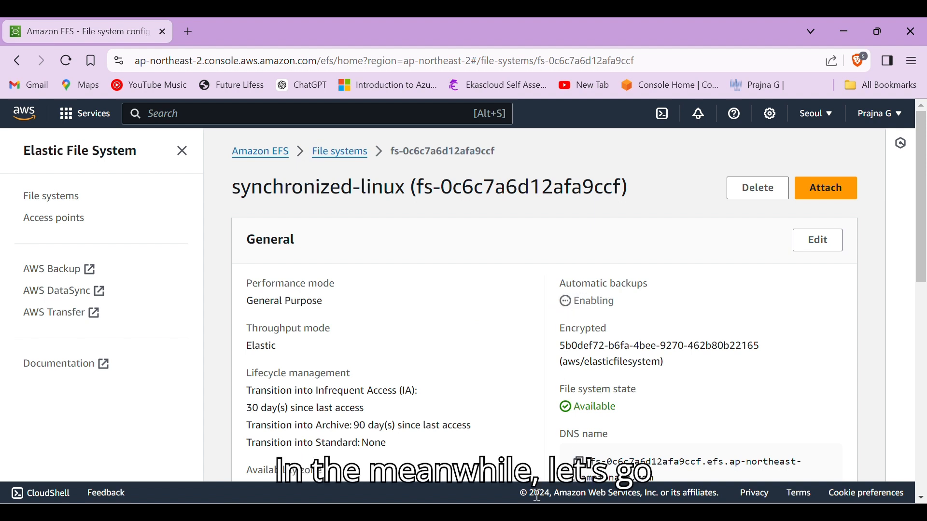
# Switch back to the EC2 console window and open the instances list
pyautogui.moveTo(543, 512)
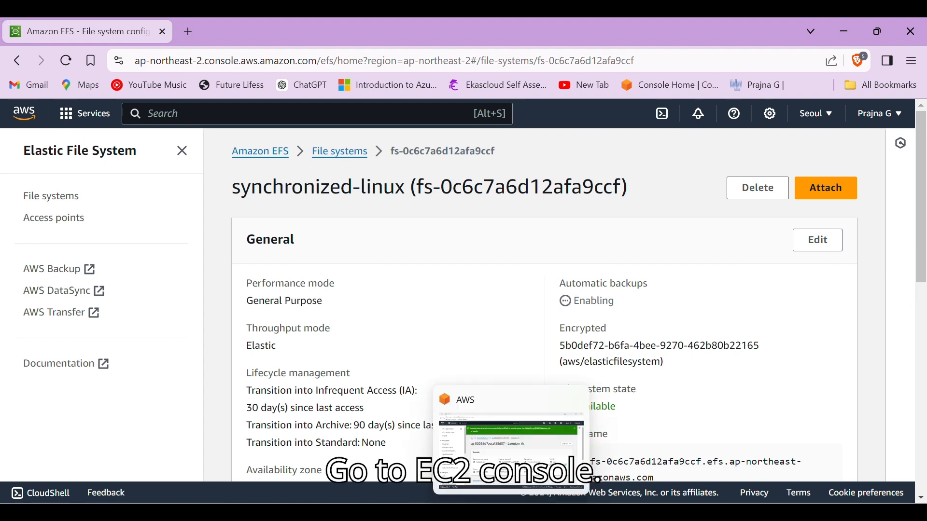
pyautogui.click(510, 513)
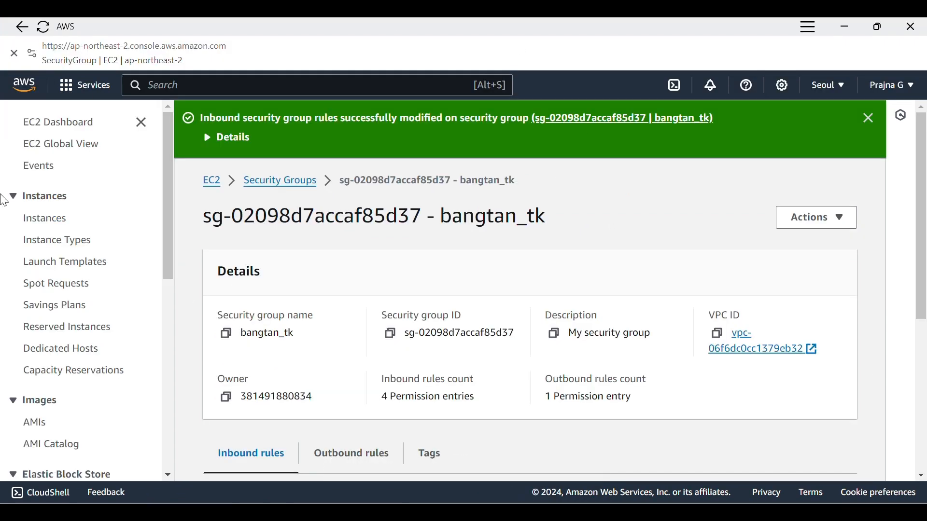
pyautogui.click(38, 225)
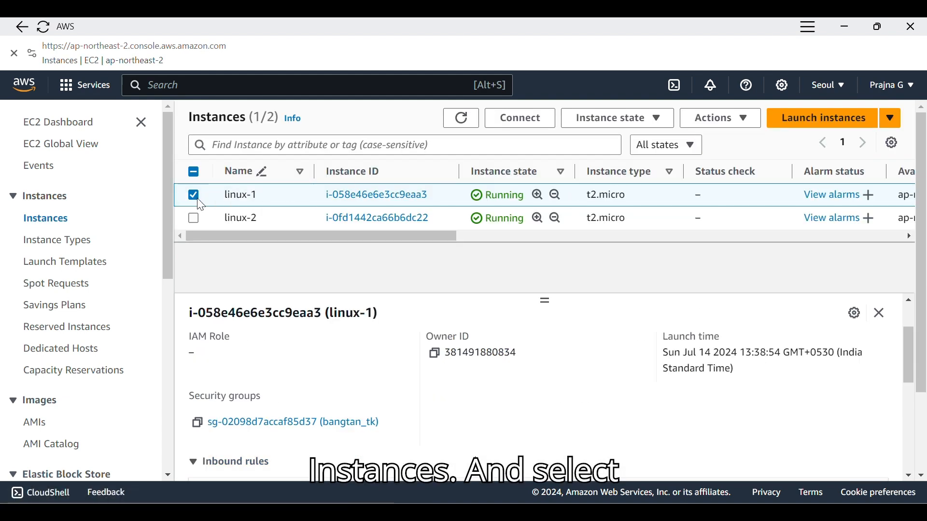
# Open the connection options of the linux-1 instance and copy its example SSH client command
pyautogui.click(554, 119)
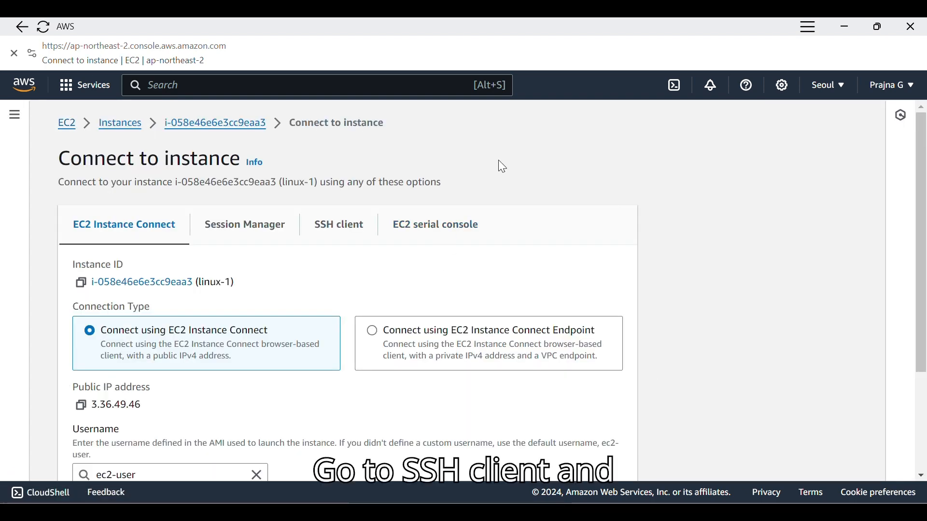
pyautogui.click(352, 223)
pyautogui.scroll(-2, 349, 261)
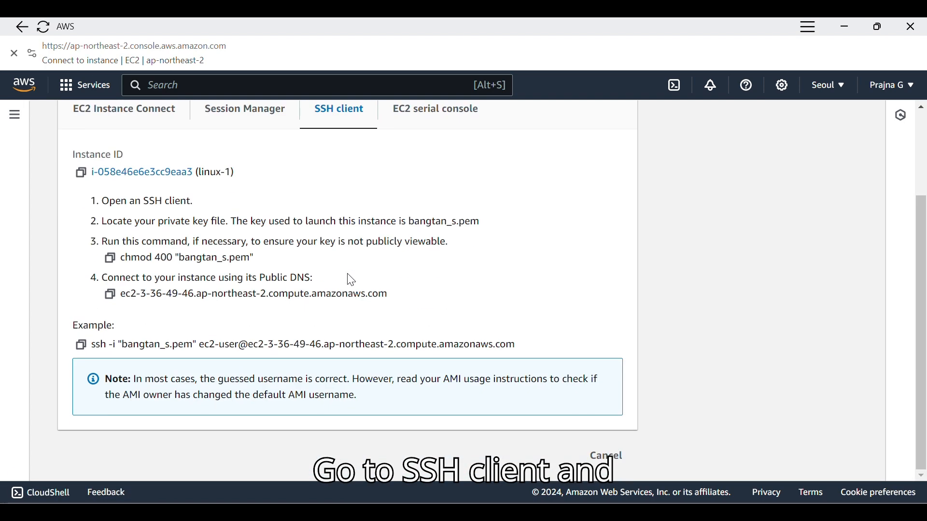
pyautogui.click(80, 345)
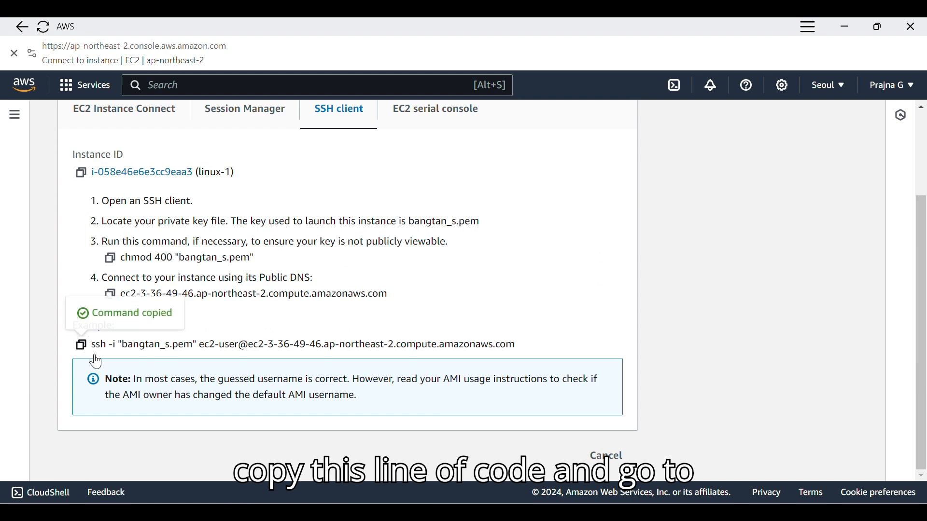
# Switch to Windows PowerShell, run the copied SSH command to connect to linux-1, and accept the host key with yes
pyautogui.hotkey('alt', 'Tab')
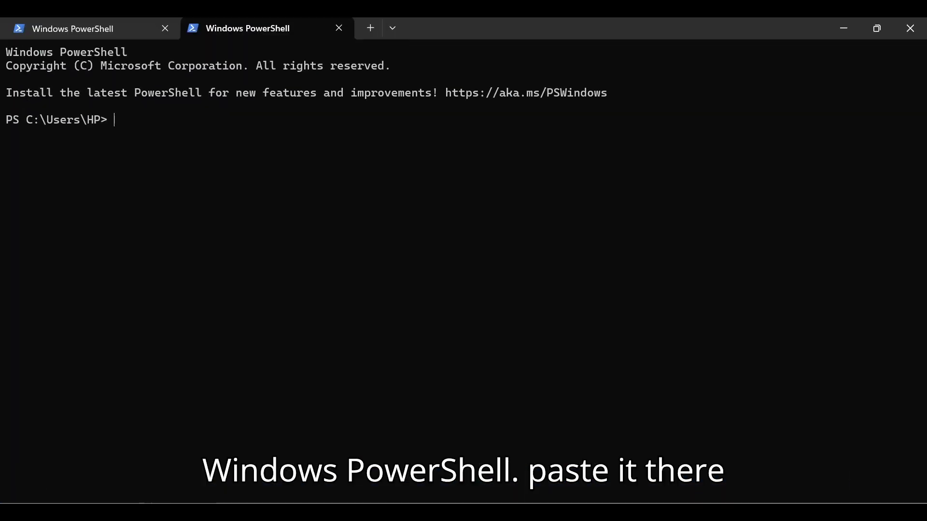
pyautogui.hotkey('ctrl', 'v')
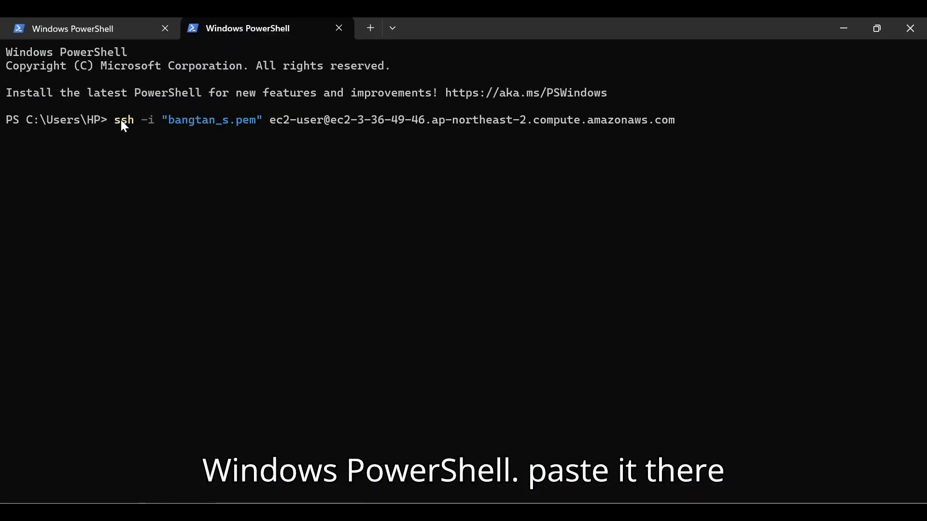
pyautogui.press('Return')
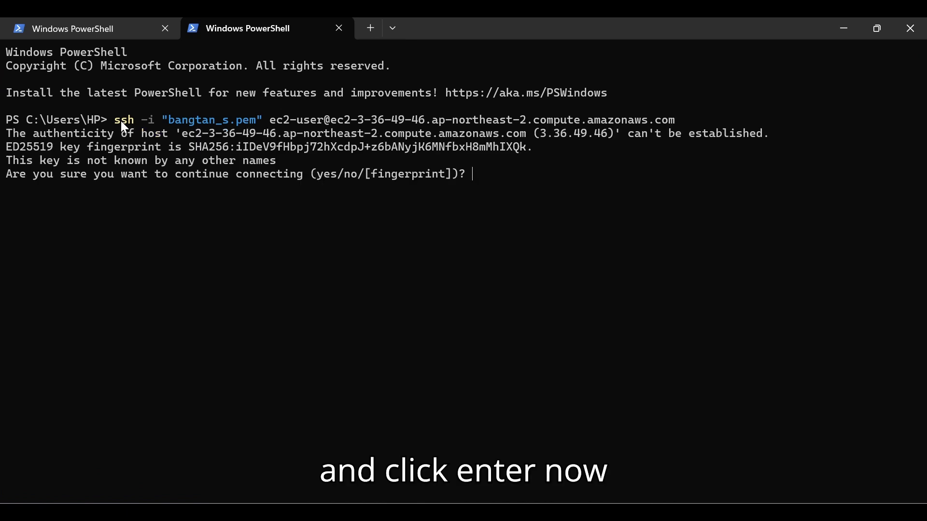
pyautogui.write('yes')
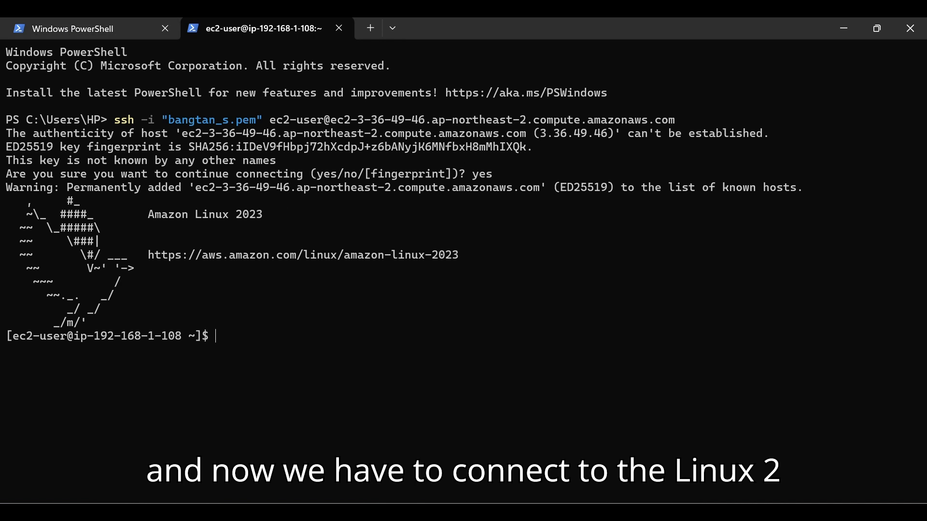
# Switch back to the EC2 console, select only the linux-2 instance, and copy its example SSH client command
pyautogui.hotkey('alt', 'Tab')
pyautogui.scroll(3, 121, 261)
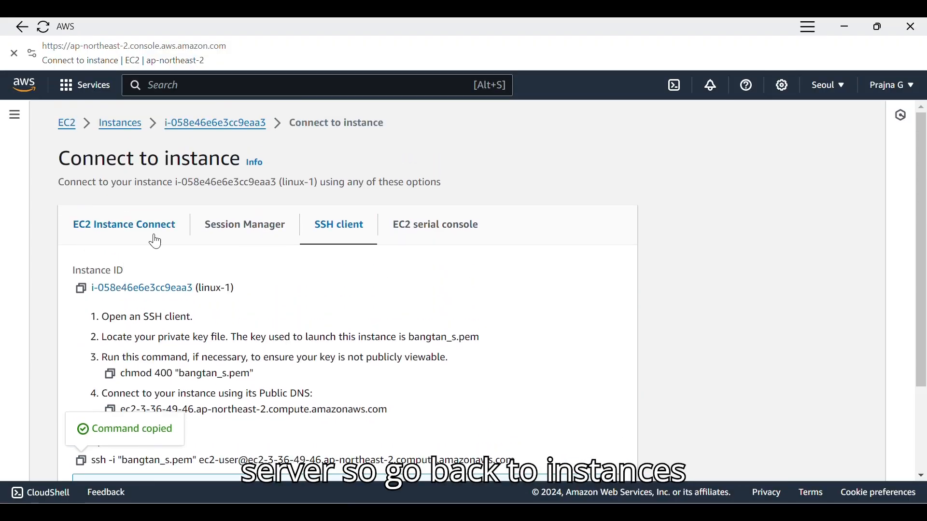
pyautogui.click(124, 120)
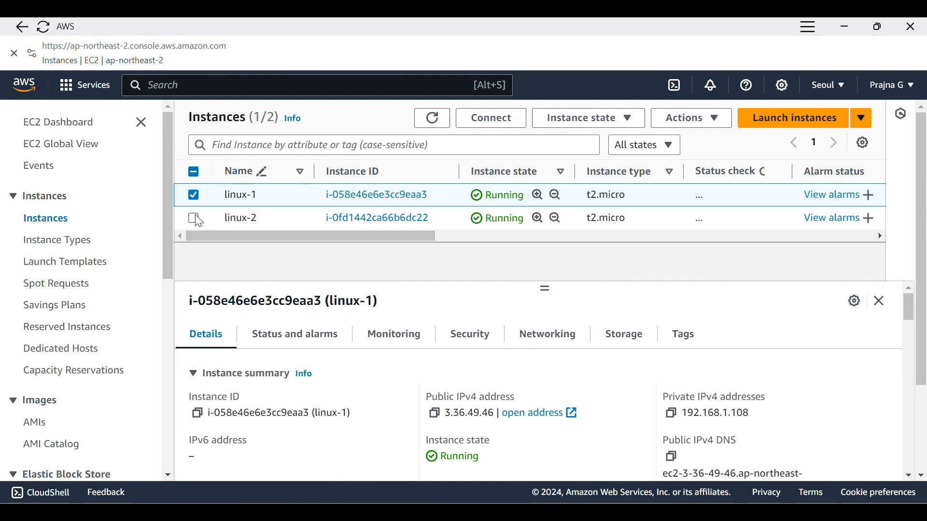
pyautogui.click(194, 219)
pyautogui.click(194, 195)
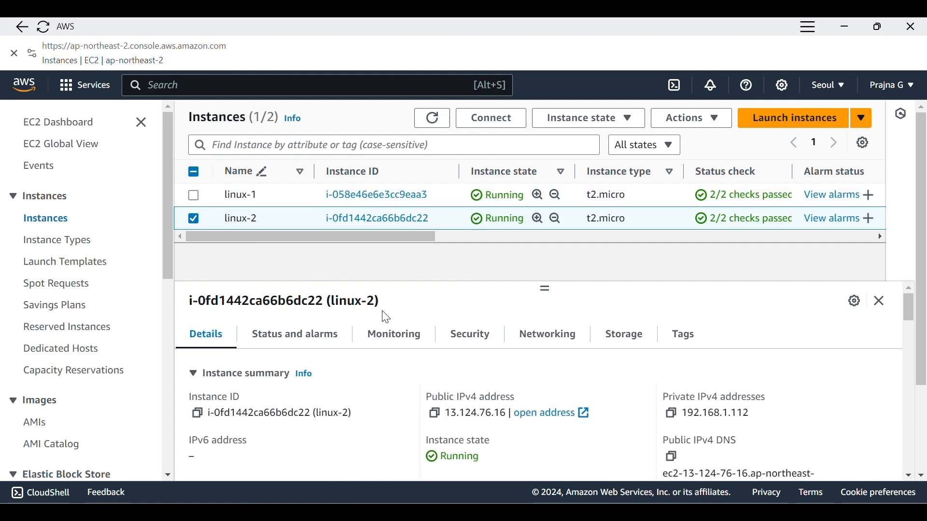
pyautogui.click(490, 118)
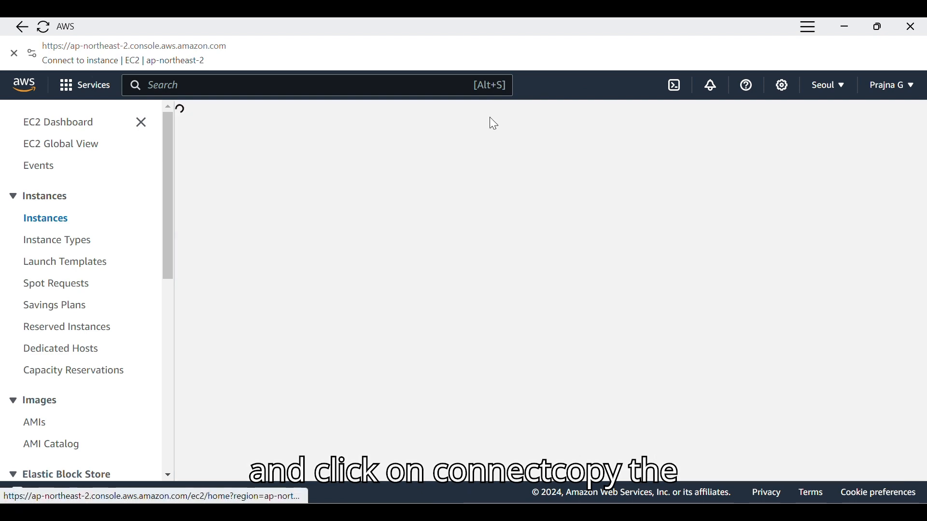
pyautogui.scroll(-2, 254, 264)
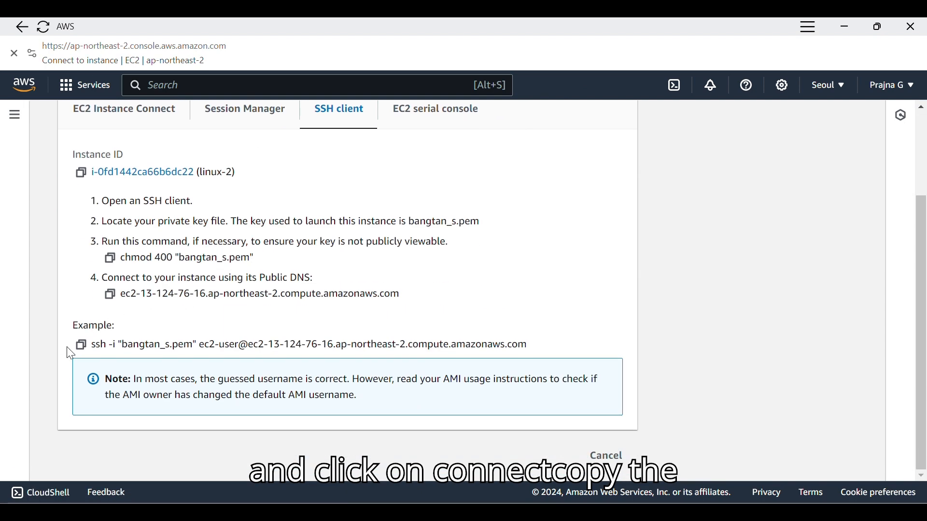
pyautogui.click(80, 346)
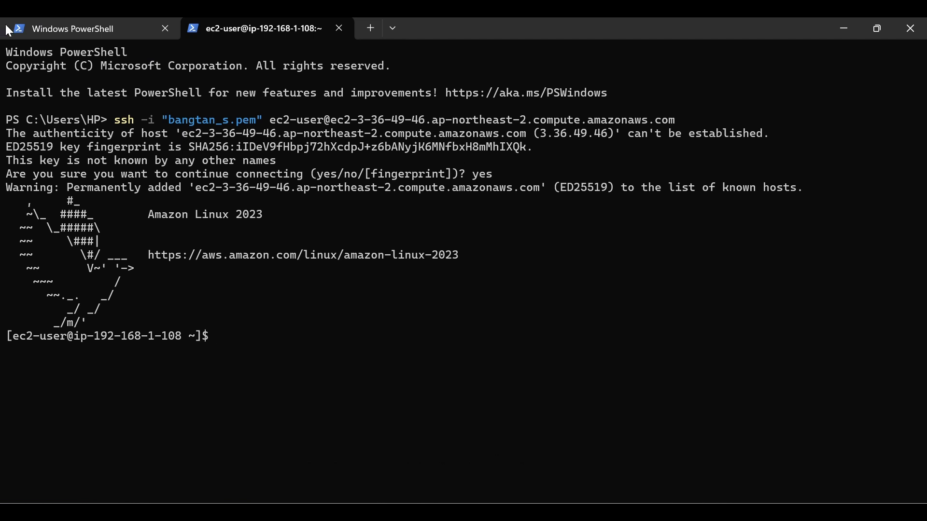
# In the unused Windows PowerShell session, connect to linux-2 with the copied SSH command and accept the host key with yes
pyautogui.moveTo(43, 28); pyautogui.dragTo(213, 27)
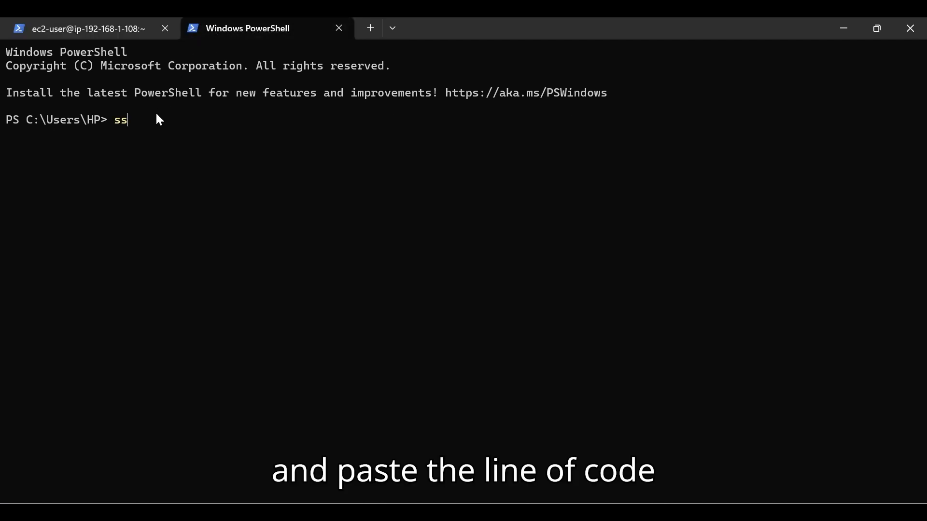
pyautogui.hotkey('ctrl', 'v')
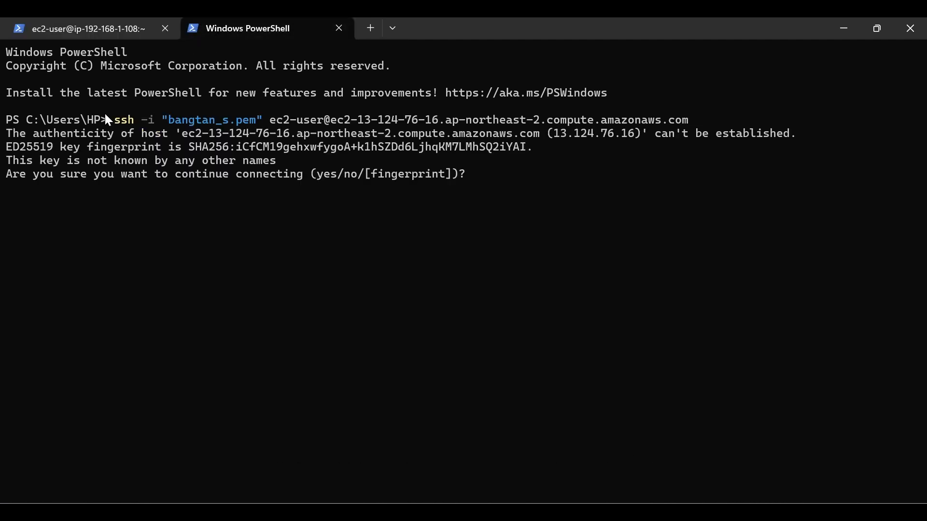
pyautogui.write('yes')
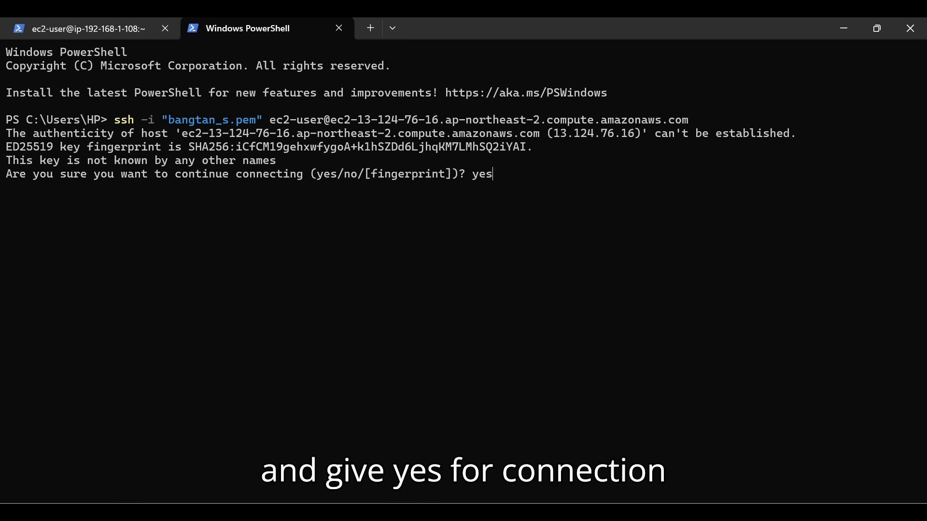
pyautogui.press('Return')
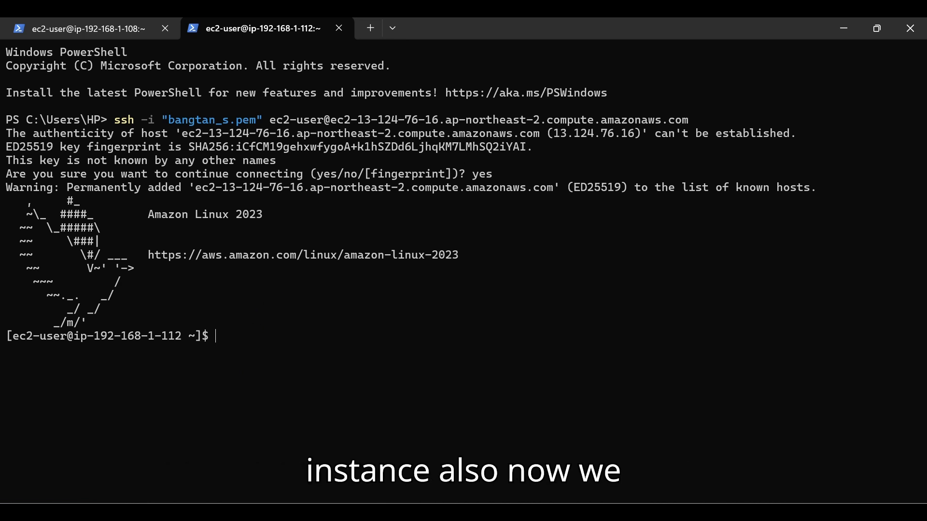
# Switch to the EFS console and view the attach instructions of the synchronized-linux file system
pyautogui.click(480, 413)
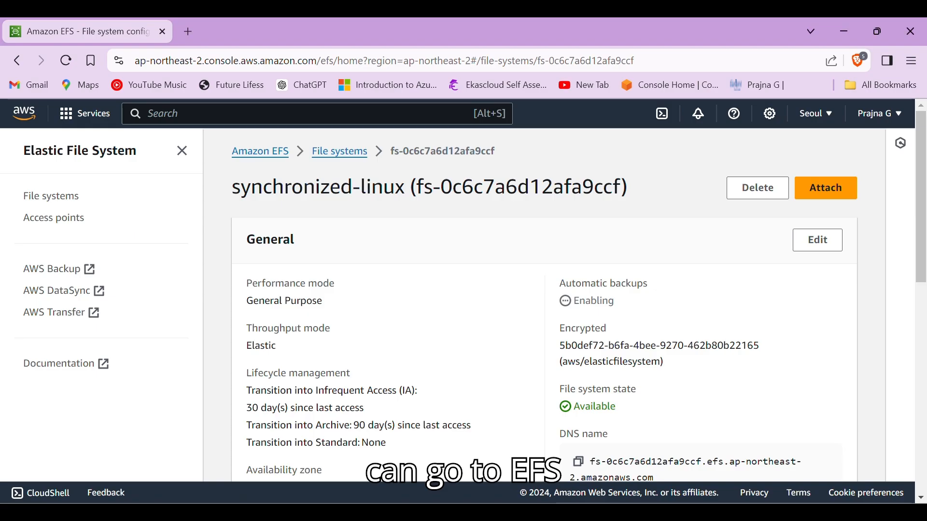
pyautogui.scroll(-2, 551, 339)
pyautogui.scroll(2, 552, 338)
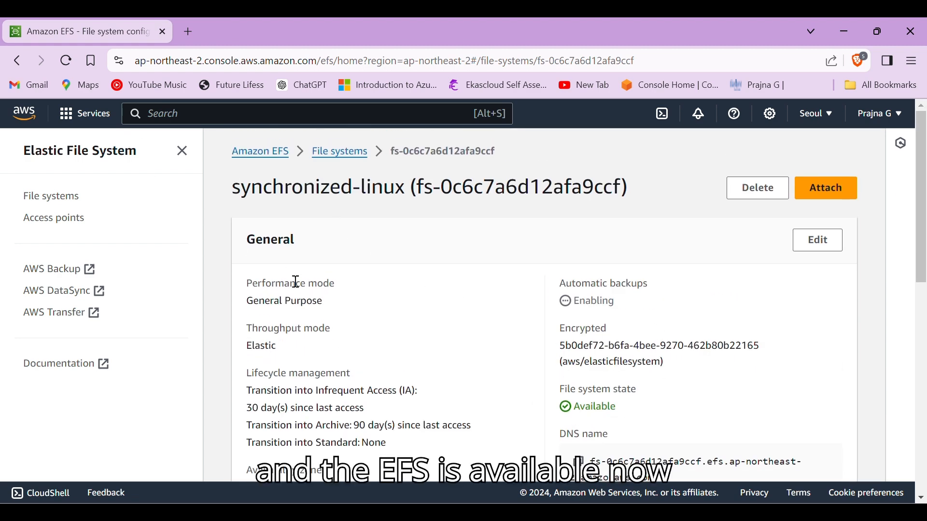
pyautogui.click(839, 195)
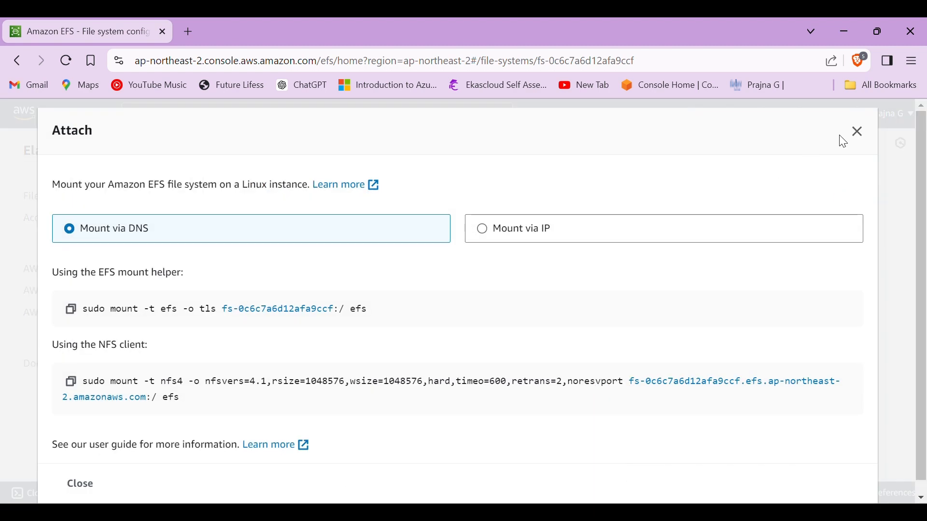
pyautogui.click(860, 137)
# Open the network access settings of the synchronized-linux file system for management
pyautogui.scroll(-5, 749, 186)
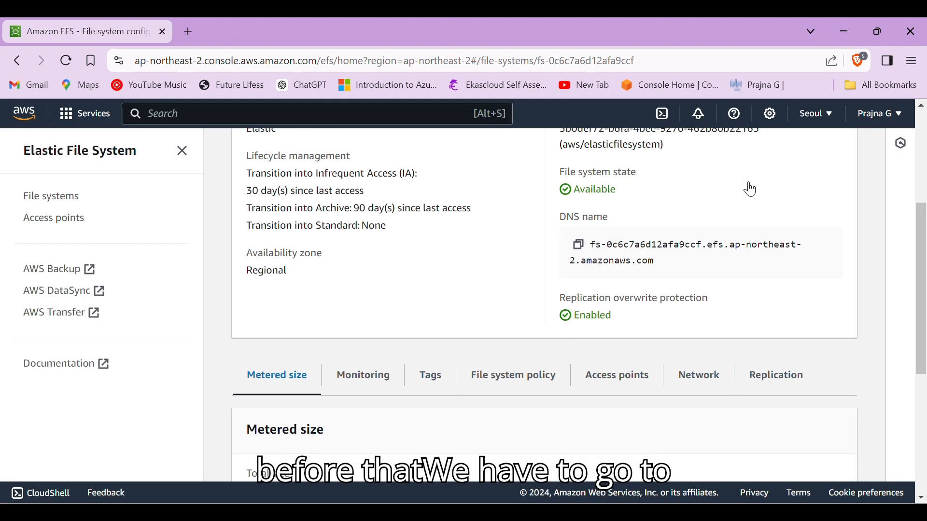
pyautogui.scroll(-3, 751, 243)
pyautogui.click(685, 233)
pyautogui.scroll(-1, 662, 404)
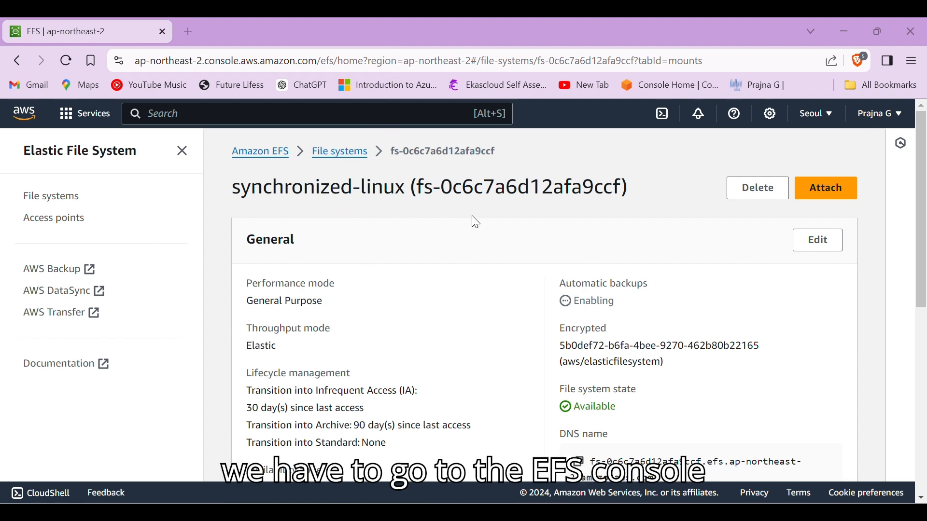
pyautogui.scroll(-7, 475, 222)
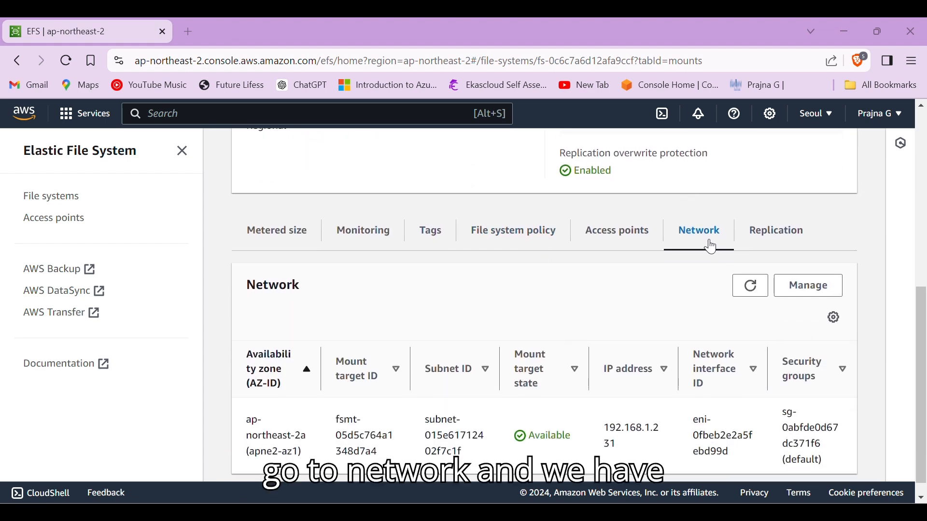
pyautogui.scroll(-1, 700, 243)
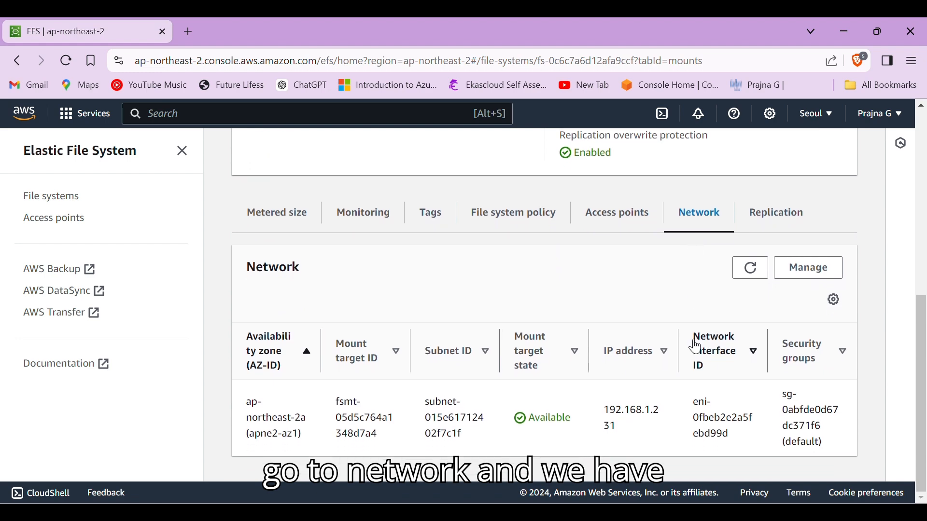
pyautogui.click(808, 269)
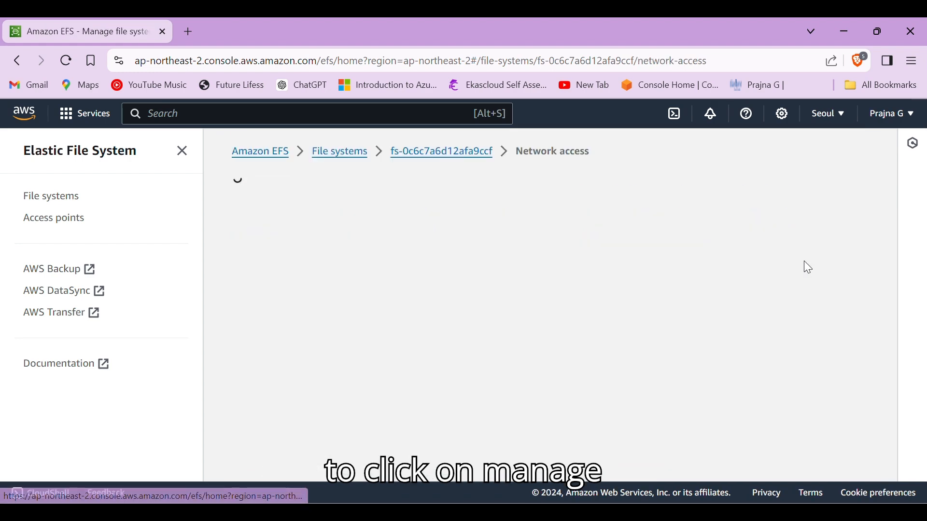
# Replace the default security group of the ap-northeast-2a mount target with bangtan_tk and save the network settings
pyautogui.scroll(-2, 584, 216)
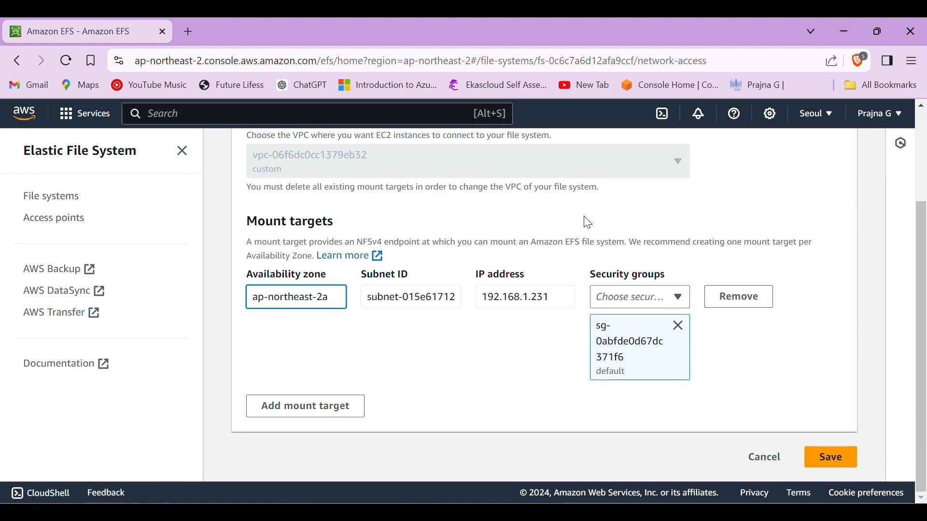
pyautogui.click(680, 328)
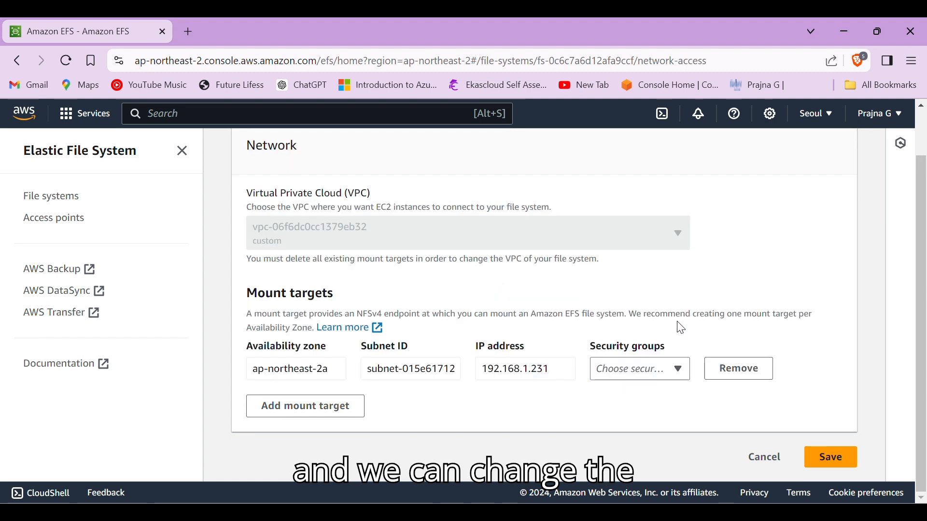
pyautogui.click(675, 369)
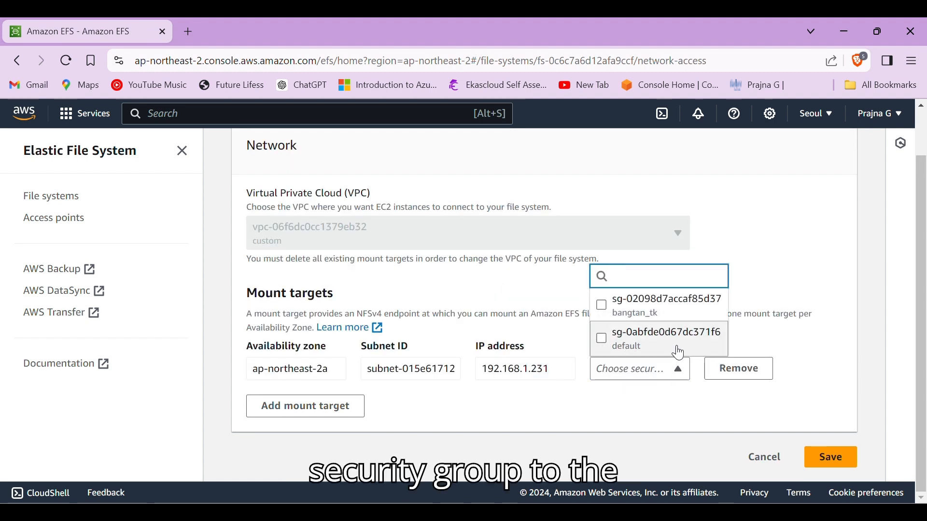
pyautogui.click(682, 309)
pyautogui.scroll(-2, 682, 318)
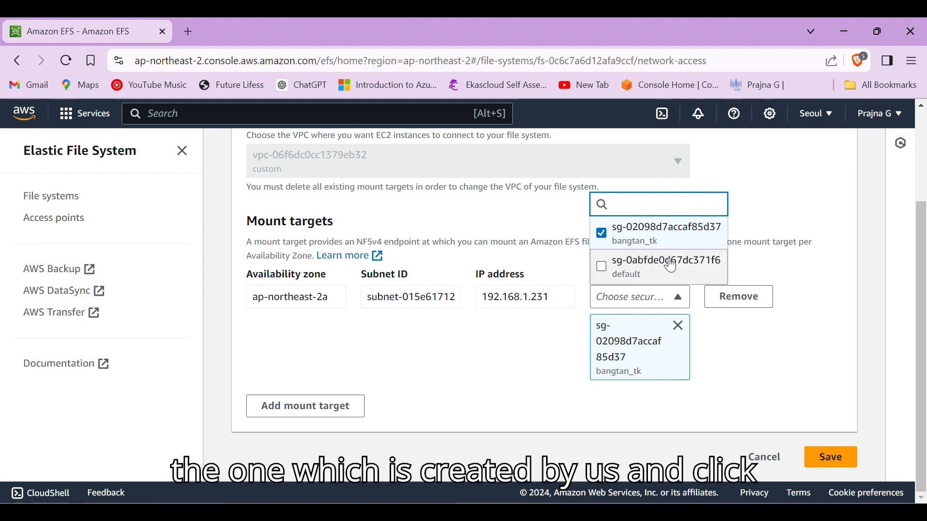
pyautogui.click(834, 458)
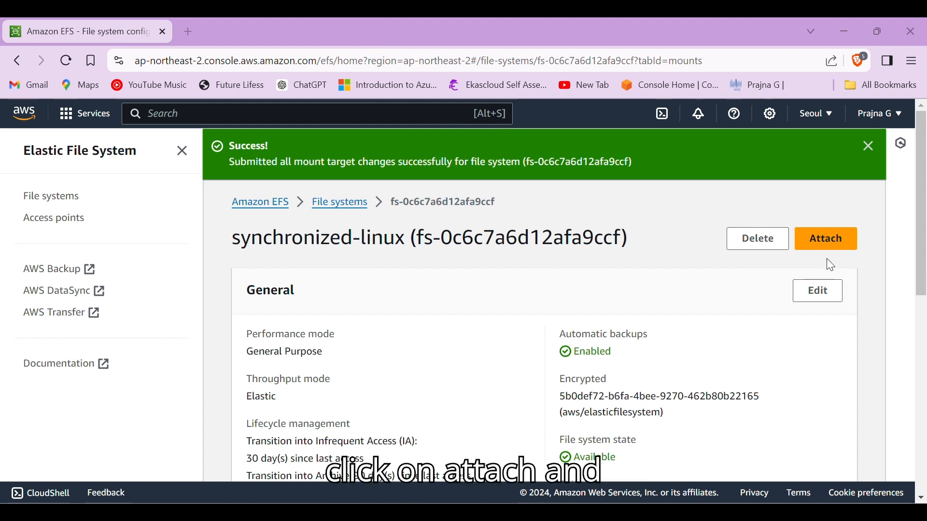
# Open the attach instructions for synchronized-linux, choose mounting via IP, and copy the NFS client mount command for ap-northeast-2a
pyautogui.click(822, 241)
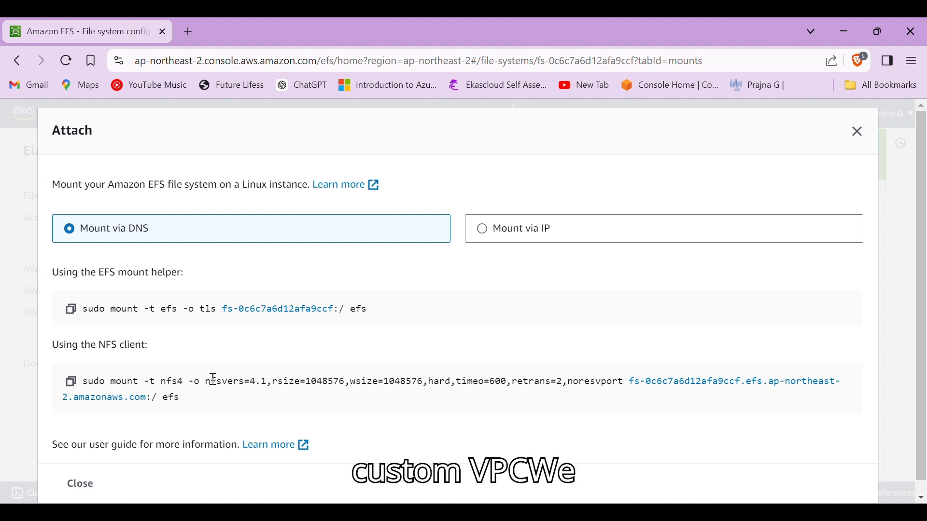
pyautogui.click(485, 230)
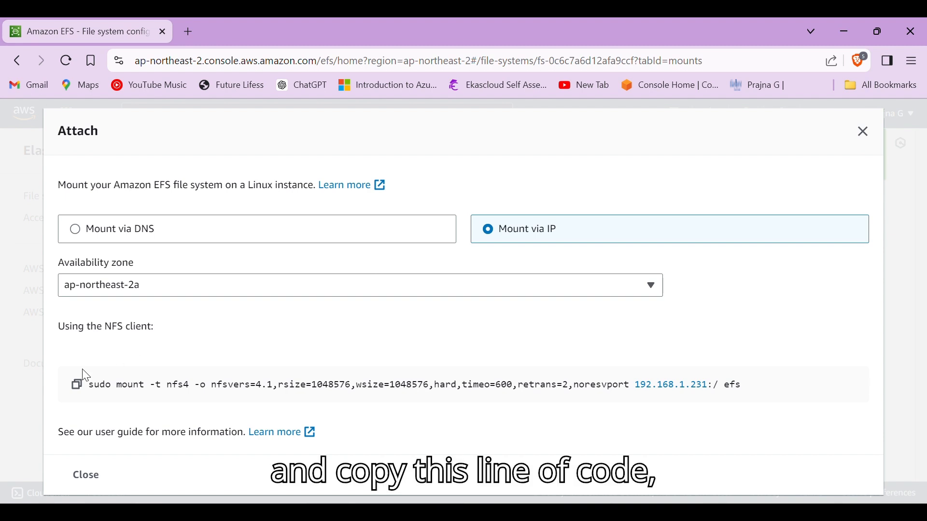
pyautogui.click(76, 385)
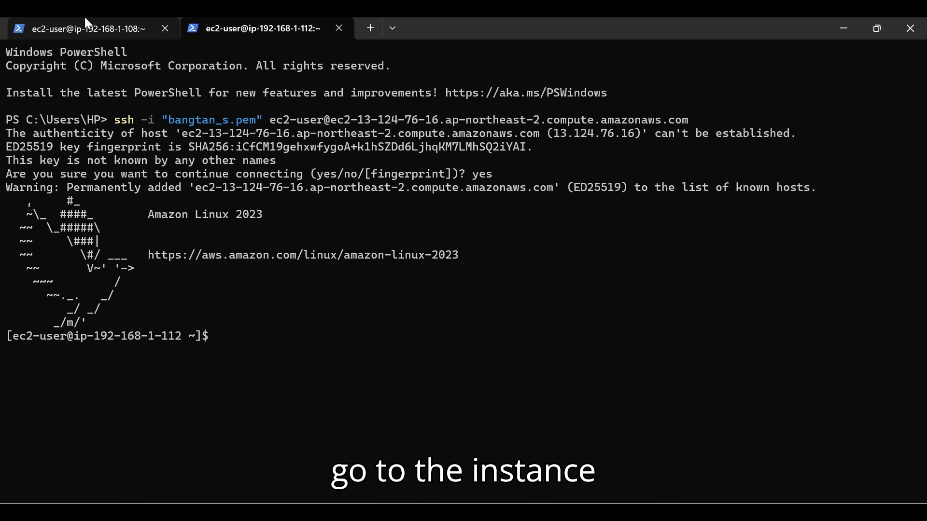
pyautogui.click(85, 19)
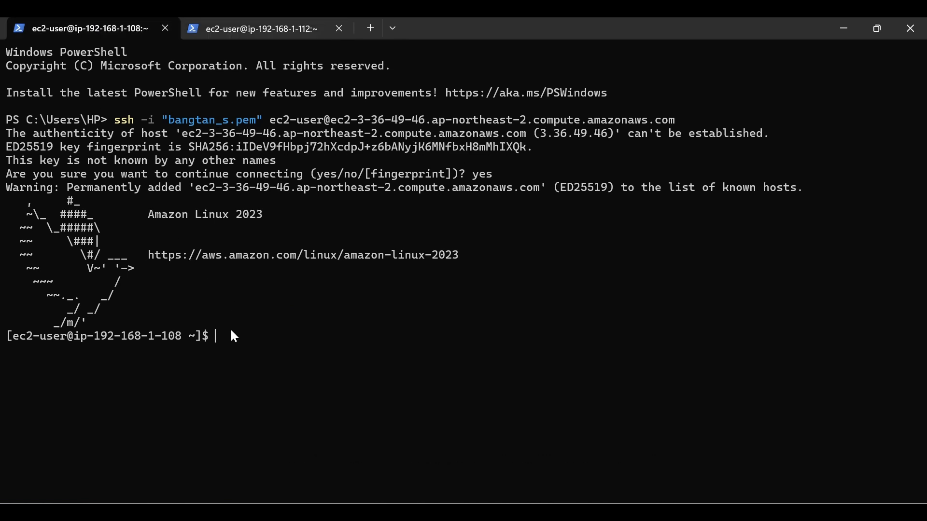
pyautogui.hotkey('ctrl', 'v')
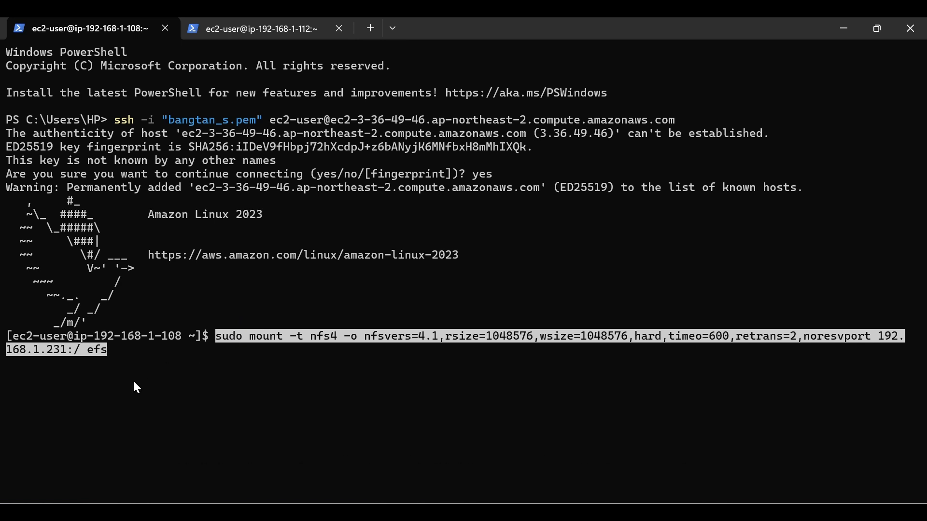
pyautogui.press('BackSpace')
pyautogui.press('BackSpace')
pyautogui.press('BackSpace')
pyautogui.press('BackSpace')
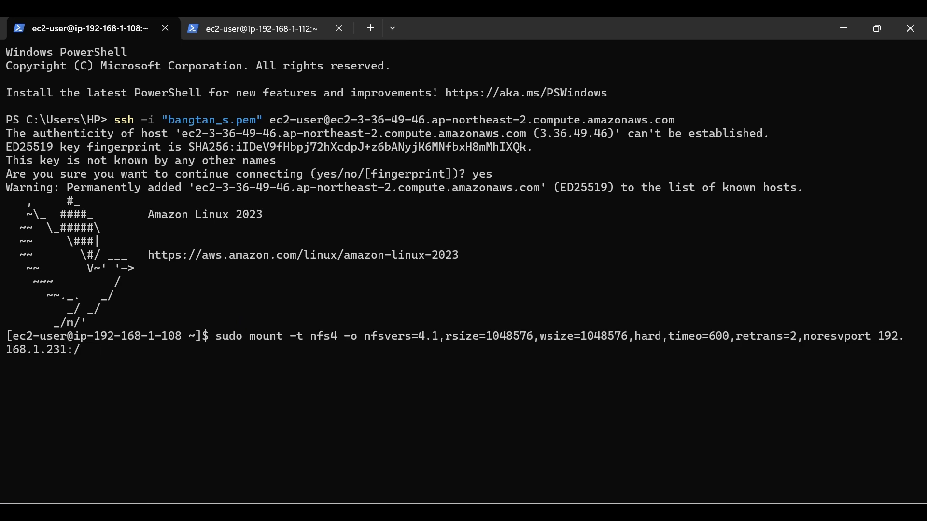
pyautogui.write('/')
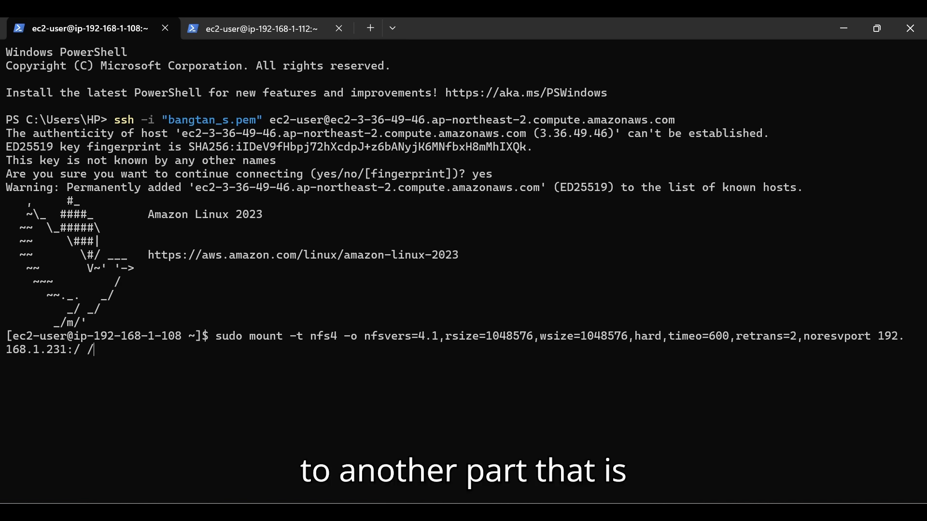
pyautogui.write('var')
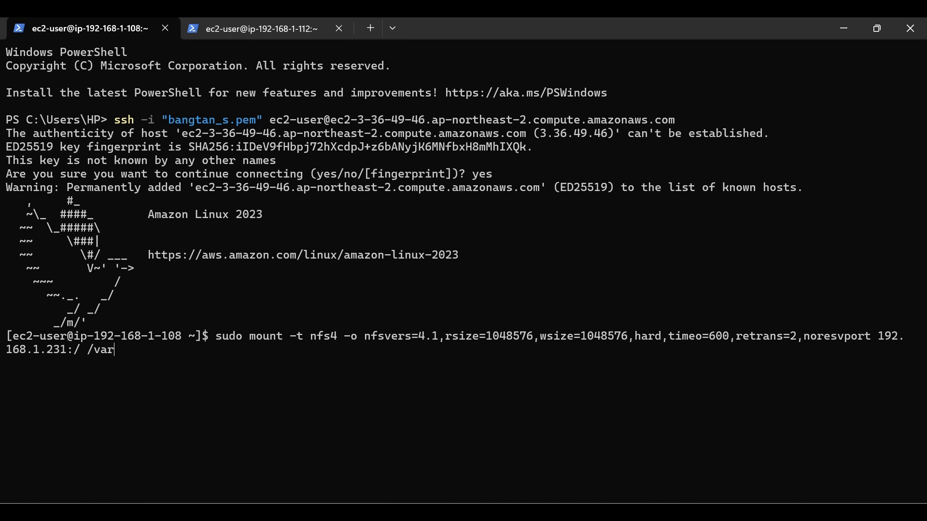
pyautogui.write('/h')
pyautogui.press('BackSpace')
pyautogui.write('www/html')
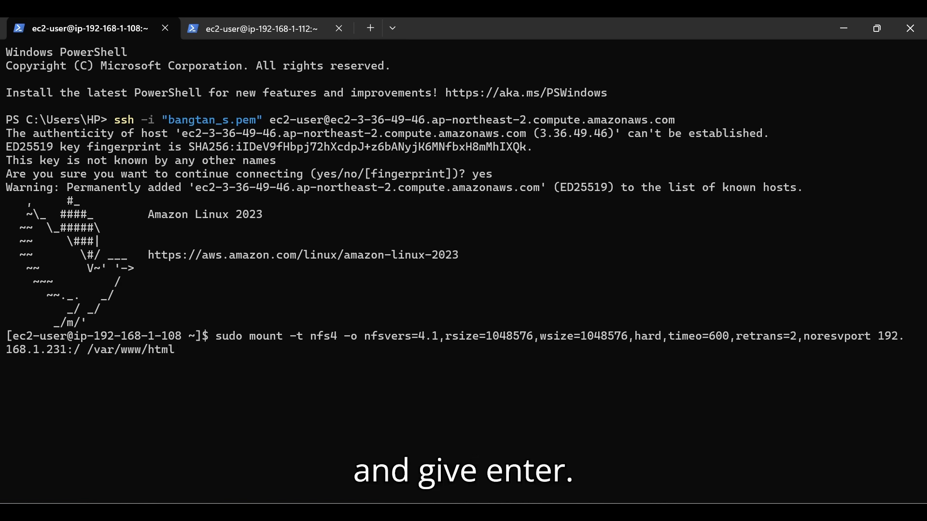
pyautogui.press('Return')
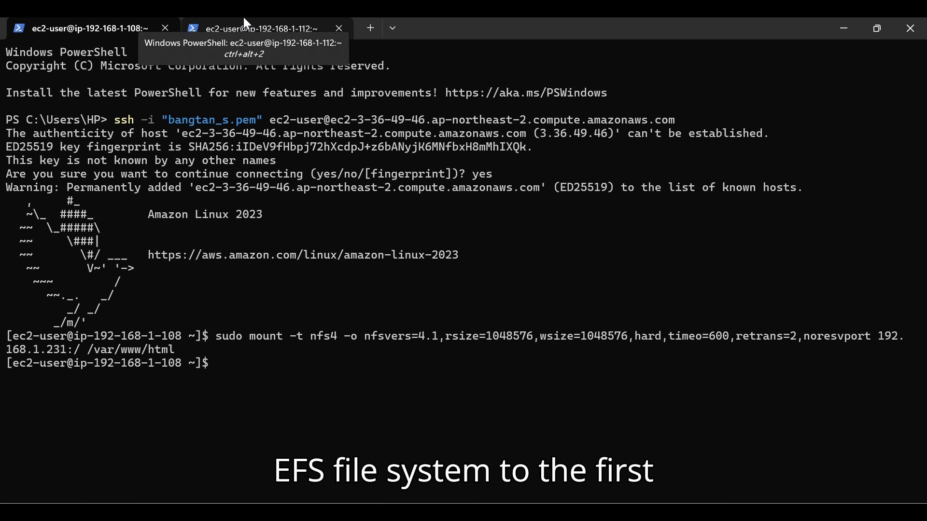
# Run the copied NFS mount command in the linux-2 session with /var/www/html as the mount point, and return to the linux-1 session
pyautogui.click(244, 19)
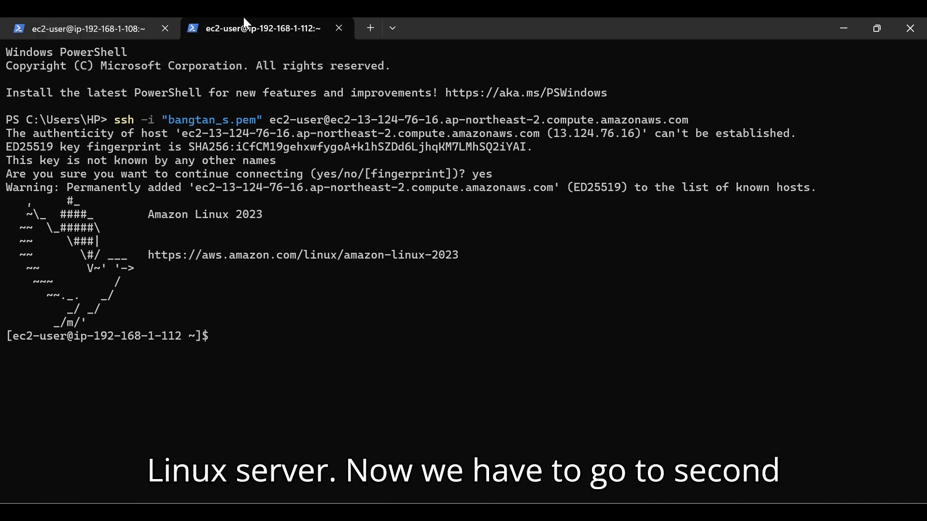
pyautogui.rightClick(303, 342)
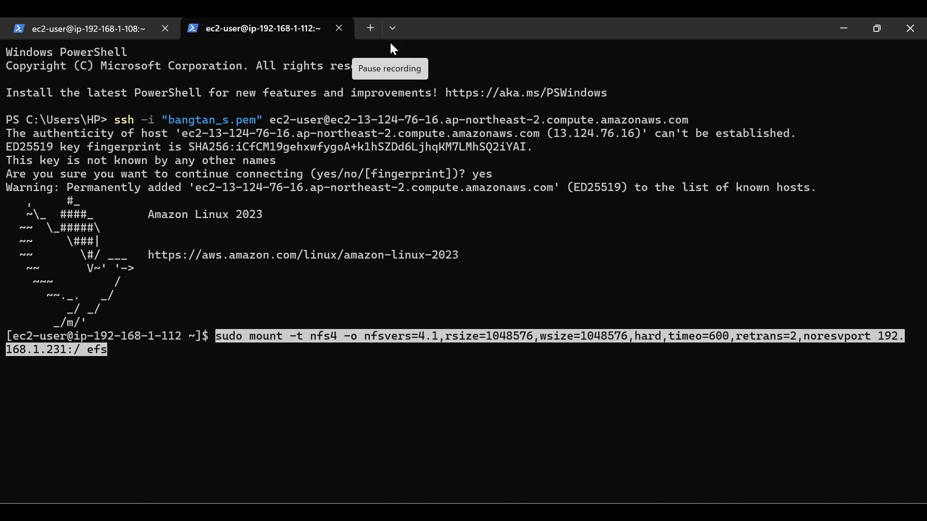
pyautogui.press('BackSpace')
pyautogui.press('BackSpace')
pyautogui.press('BackSpace')
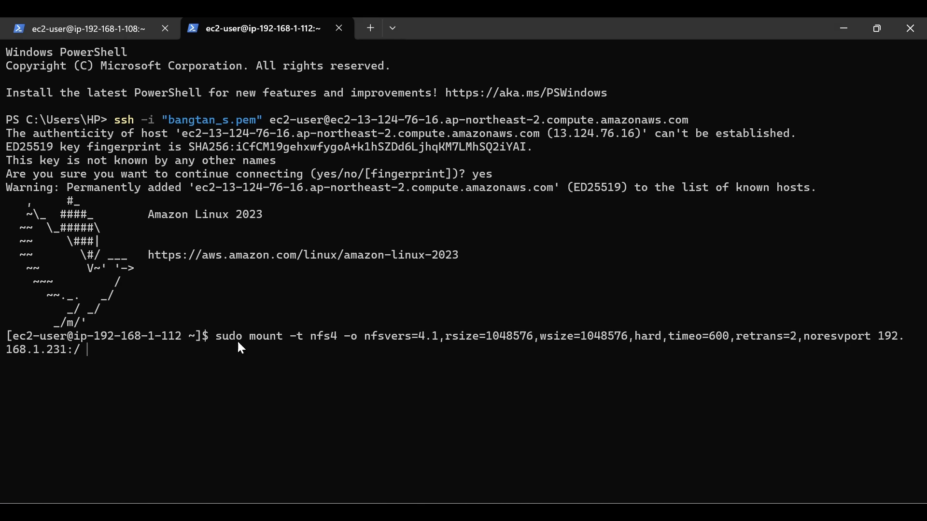
pyautogui.hotkey('ctrl', 'v')
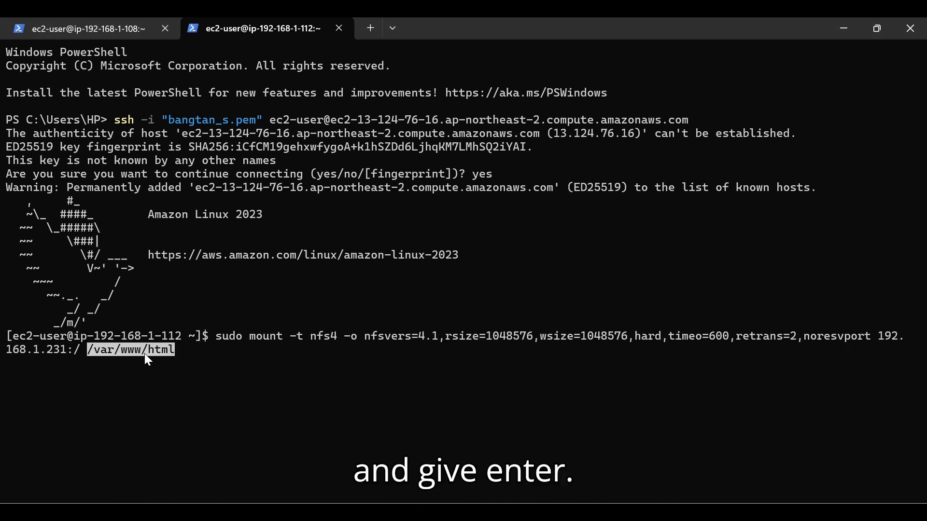
pyautogui.press('Return')
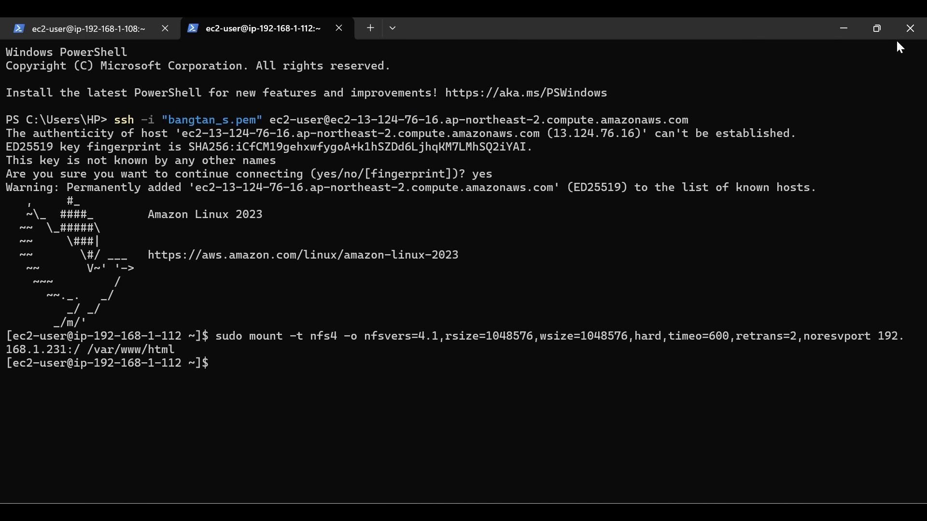
pyautogui.click(91, 20)
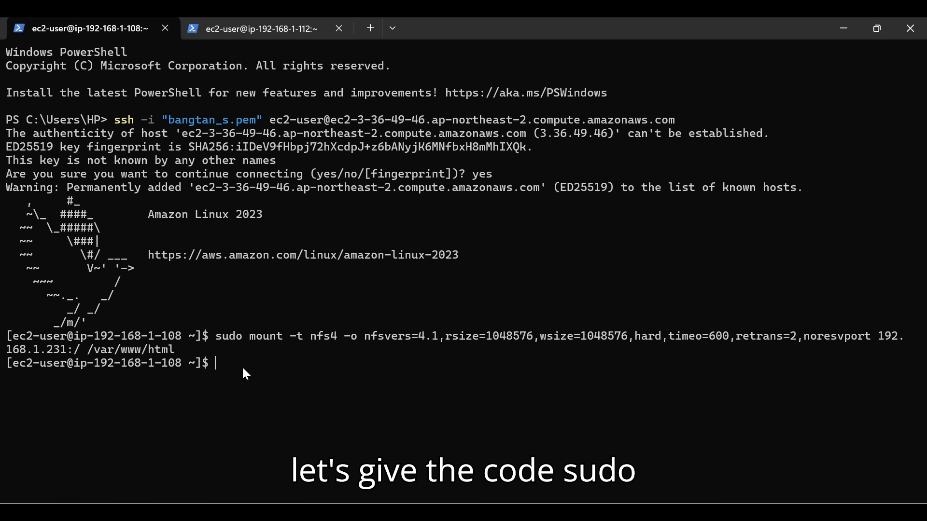
pyautogui.write('sudo g')
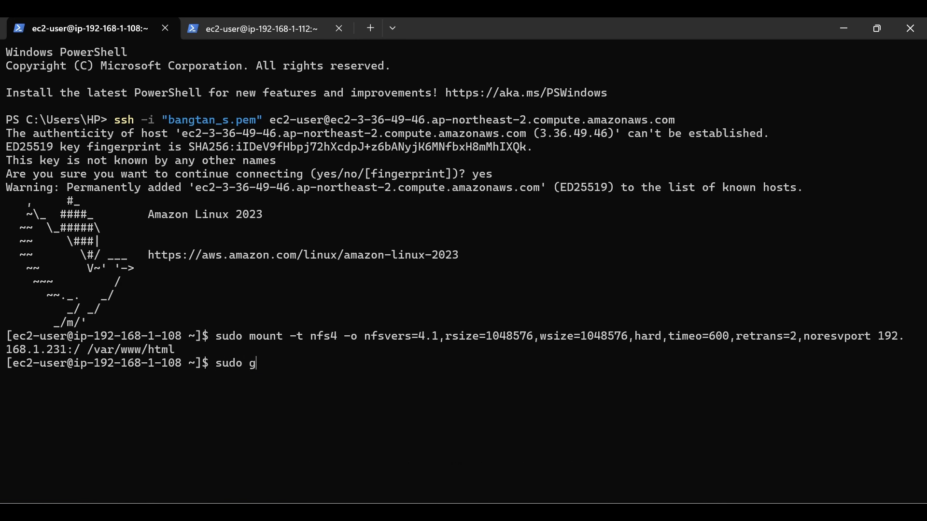
pyautogui.write('it clone htt')
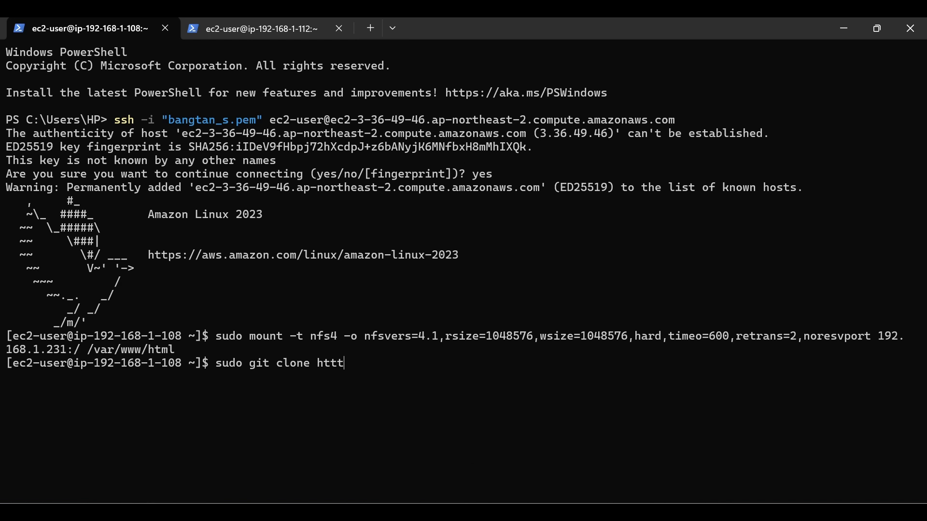
pyautogui.write('ps://github.com')
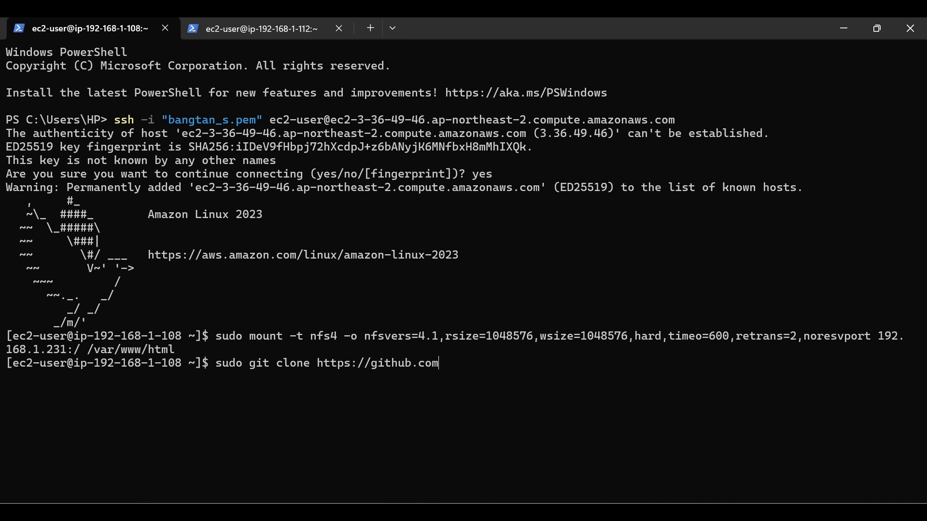
pyautogui.write('/jerrish/site_p')
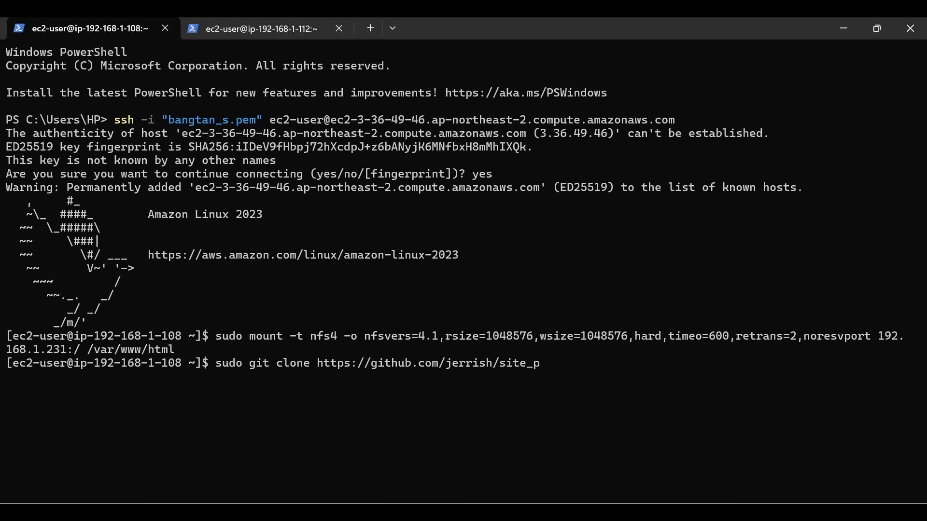
pyautogui.write('articles.git')
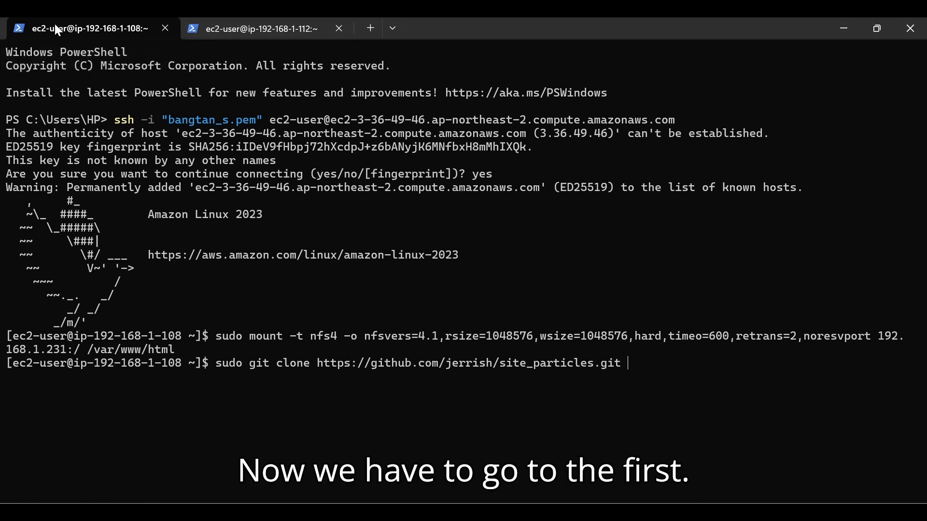
pyautogui.hotkey('ctrl', 'u')
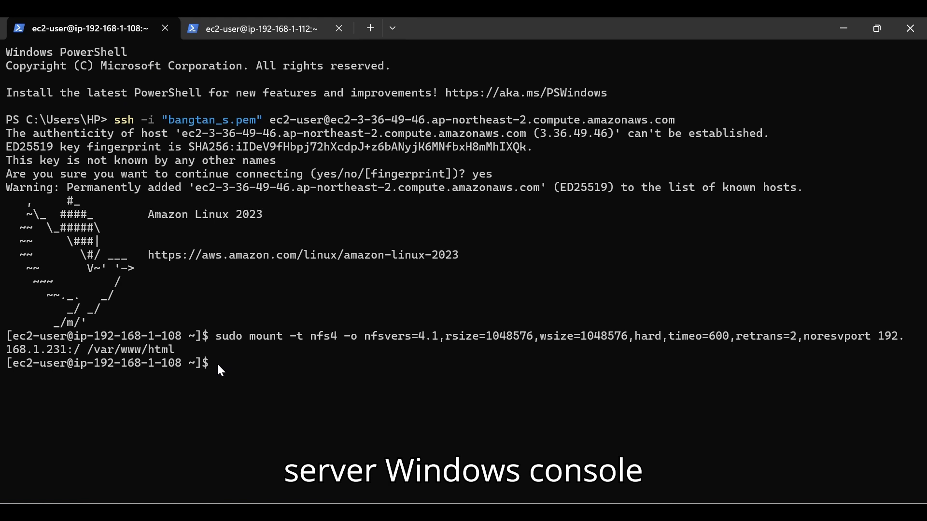
# Change the working directory of the linux-1 session to /var/www/html
pyautogui.write('cd')
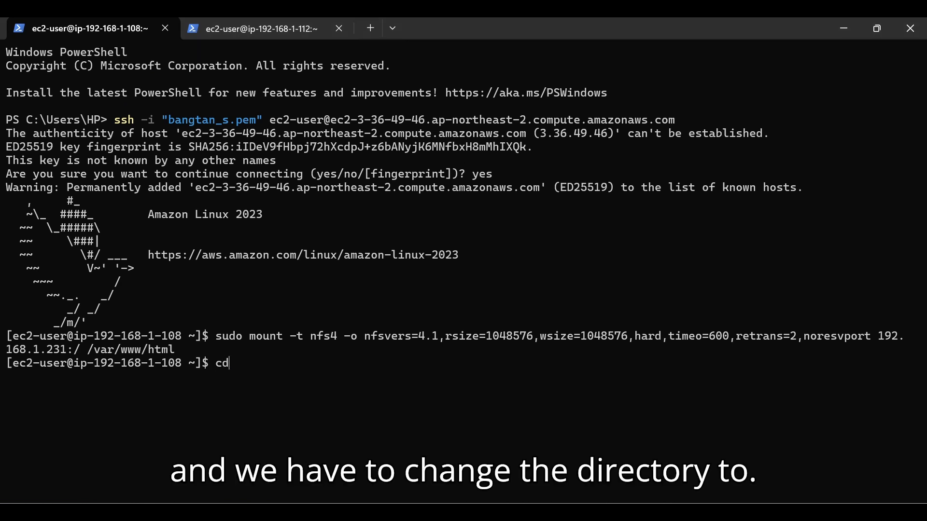
pyautogui.write(' /var/www/html')
pyautogui.press('Return')
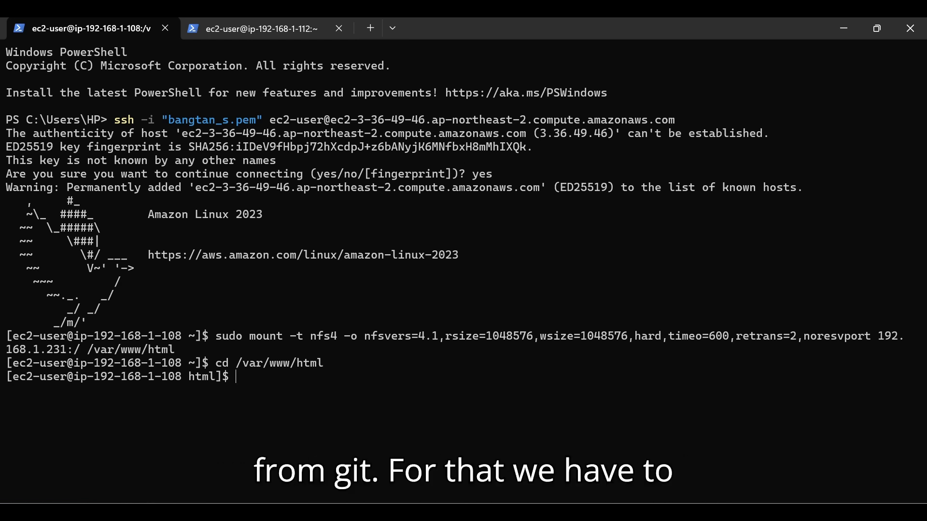
pyautogui.write('sudo ')
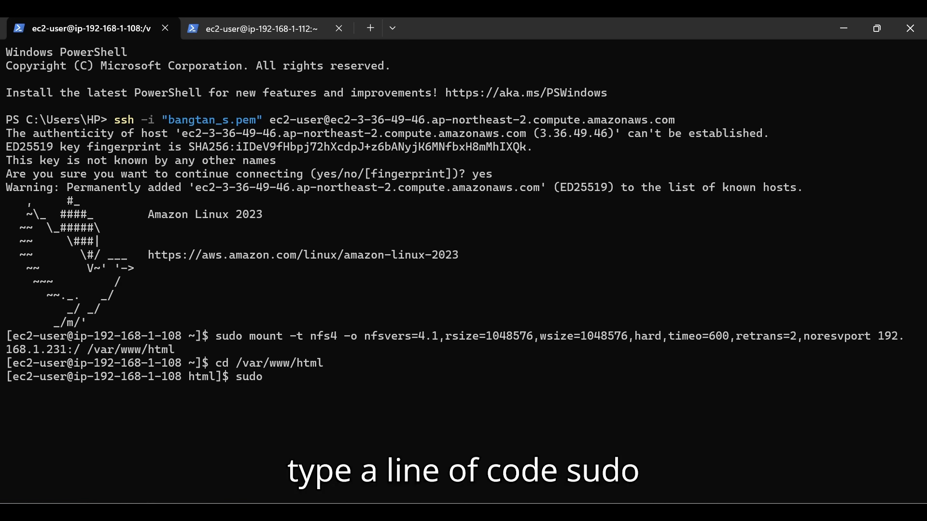
pyautogui.write('git clone h')
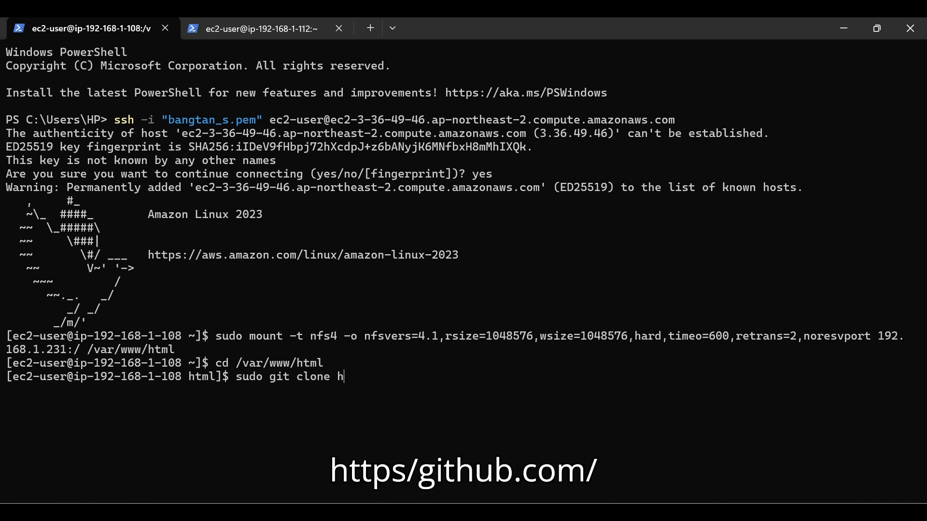
pyautogui.write('ttps://git')
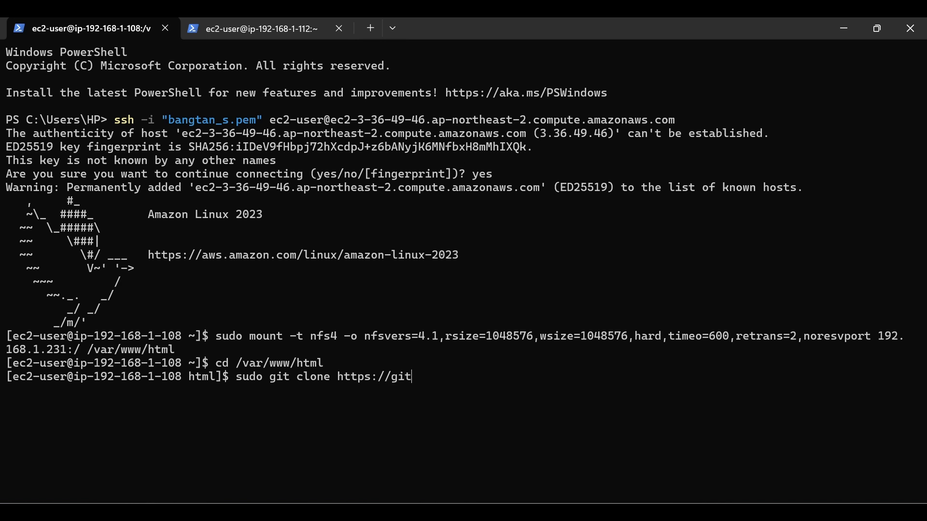
pyautogui.write('hub.com/jerrish/')
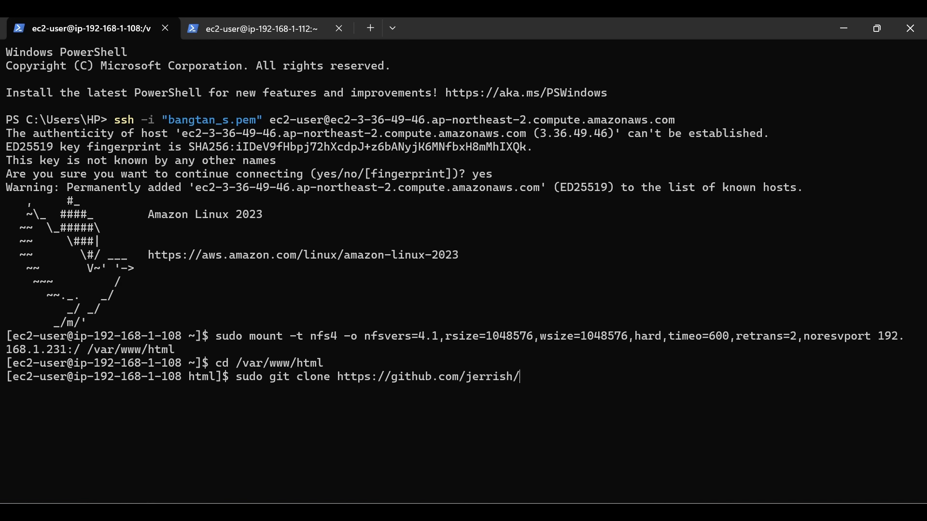
pyautogui.write('site_pari')
pyautogui.press('BackSpace')
pyautogui.write('ticles.git ')
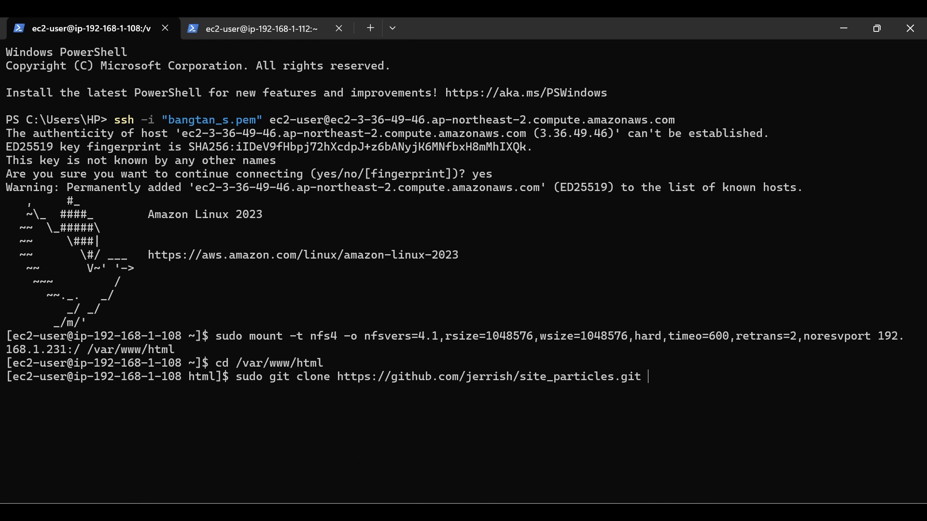
pyautogui.write('.')
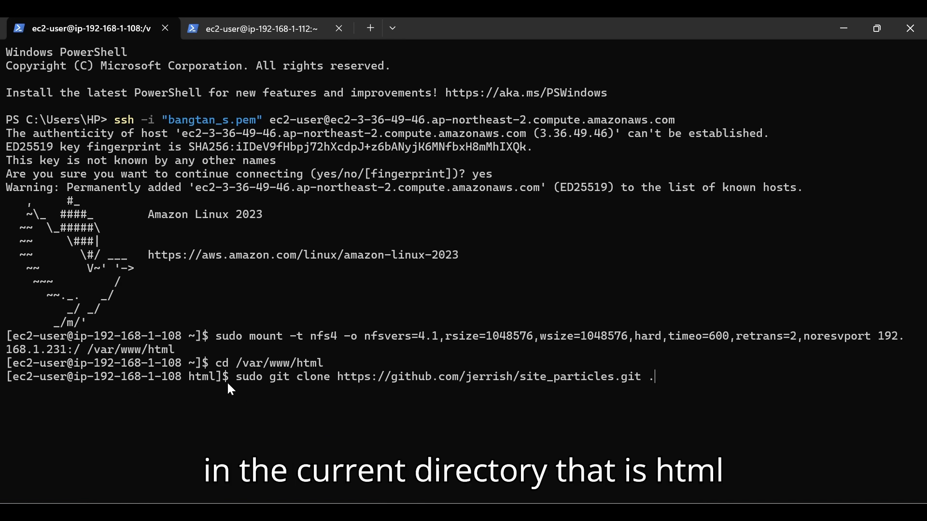
pyautogui.press('Return')
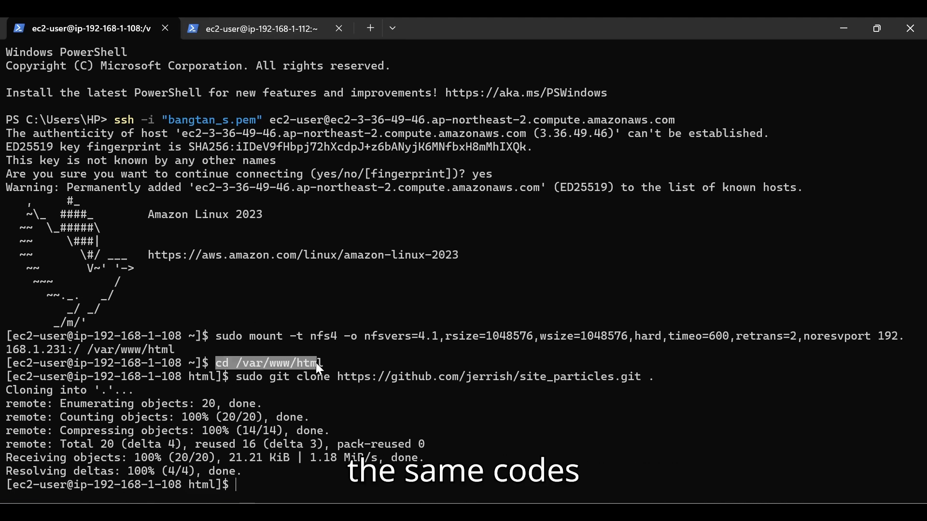
# Copy the cd /var/www/html command from the linux-1 session and run it in the linux-2 session
pyautogui.hotkey('ctrl', 'c')
pyautogui.click(296, 25)
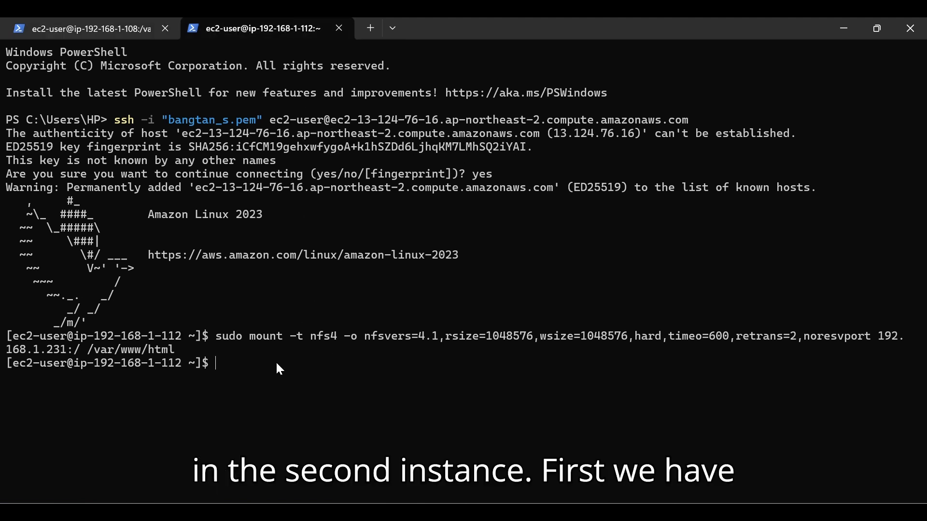
pyautogui.hotkey('ctrl', 'v')
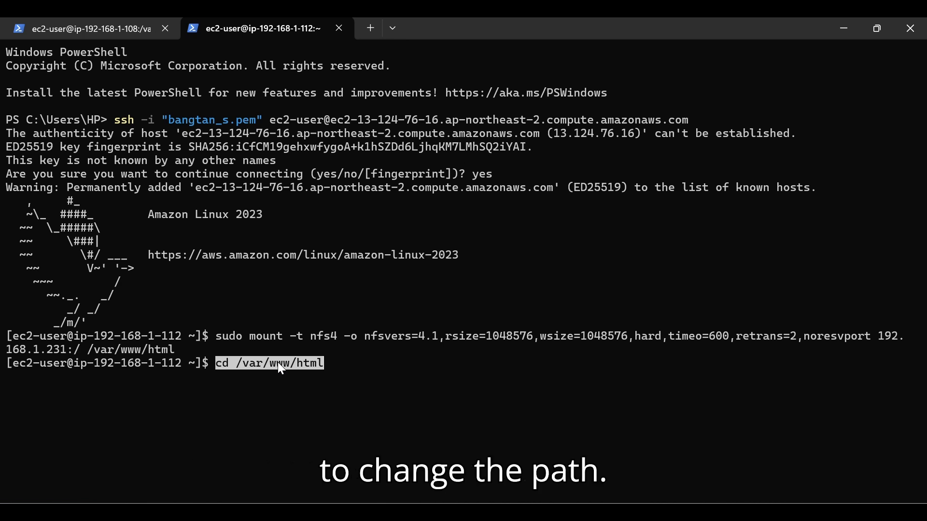
pyautogui.press('Return')
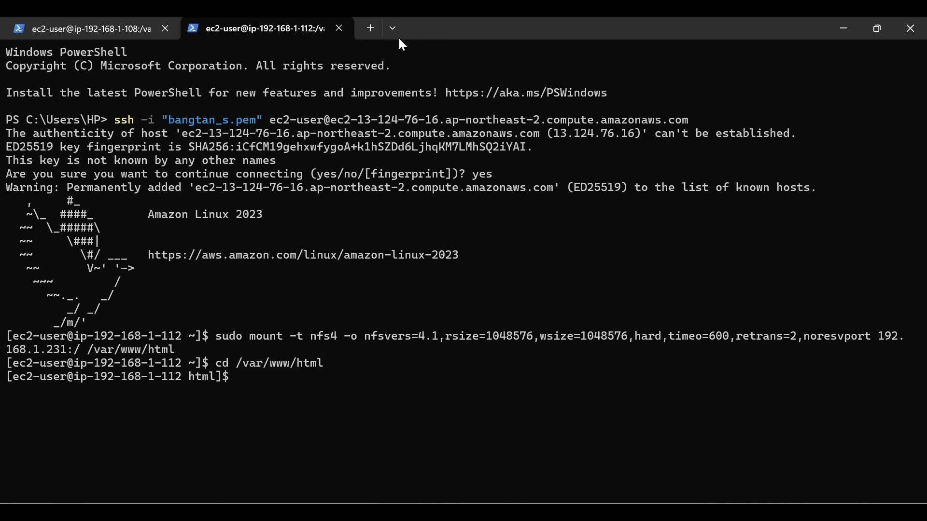
# Switch to the AWS console, return to the EC2 instances list, and copy the public IPv4 address of linux-2
pyautogui.hotkey('ctrl', 'Tab')
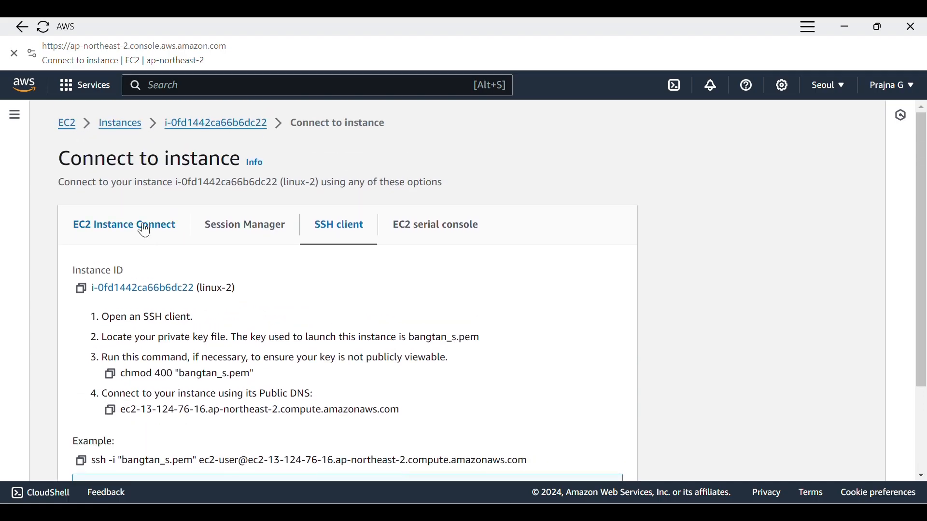
pyautogui.click(124, 110)
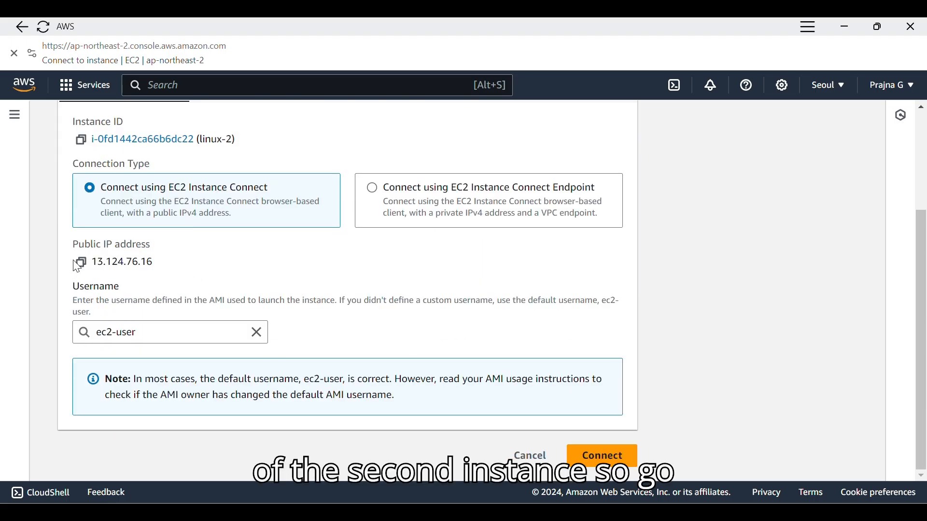
pyautogui.scroll(3, 201, 315)
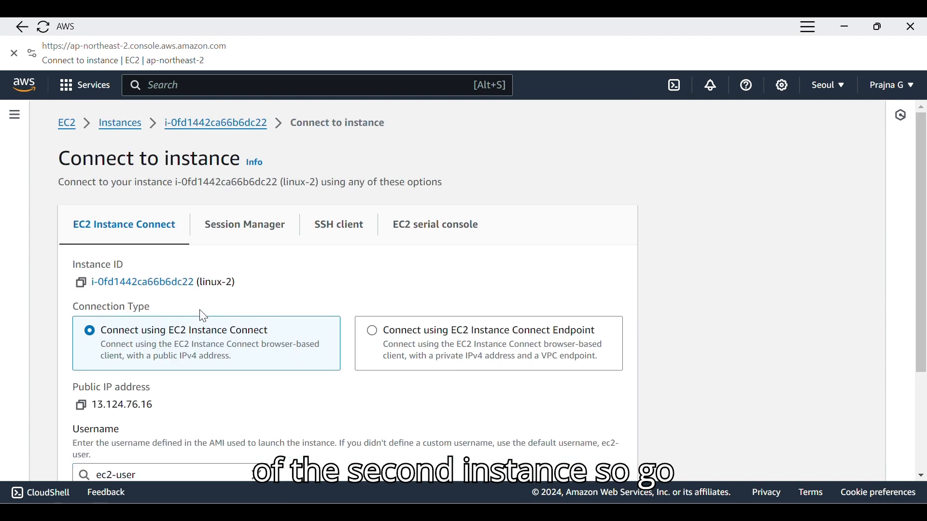
pyautogui.click(125, 120)
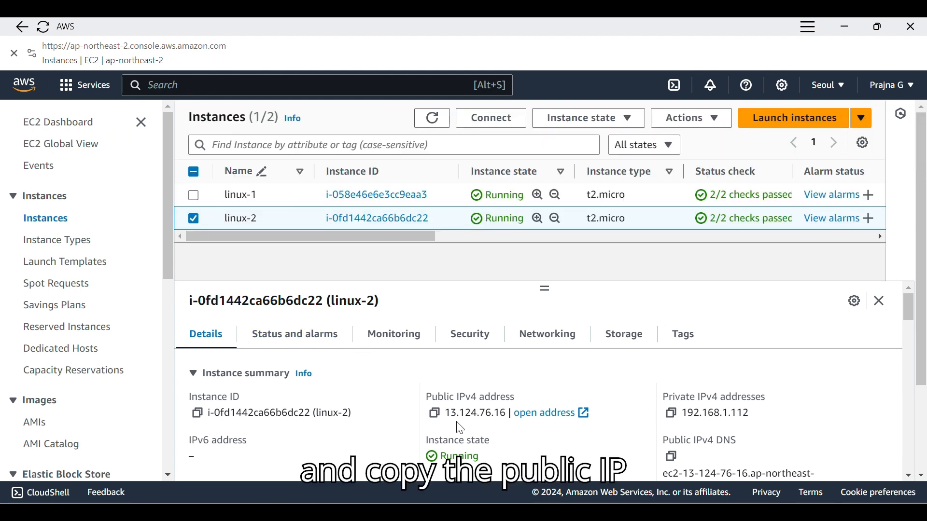
pyautogui.click(436, 418)
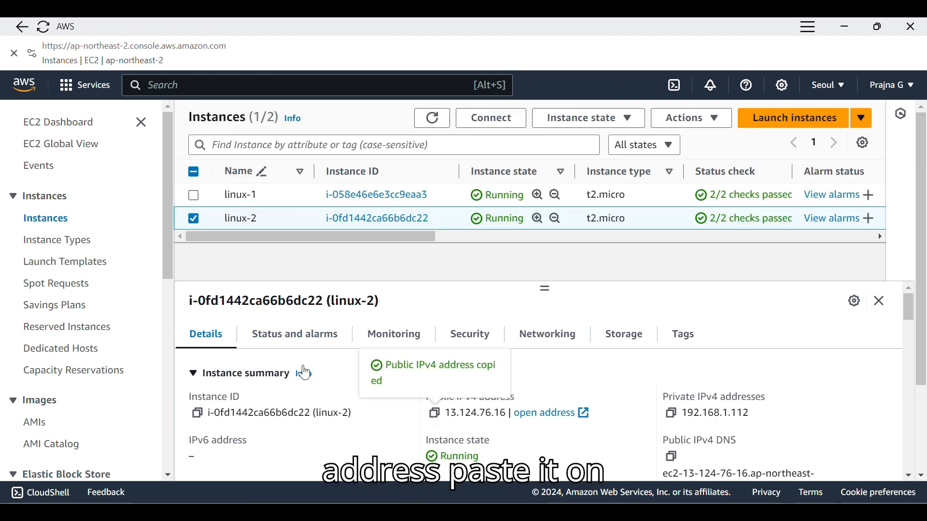
# Open the copied address 13.124.76.16 in a new browser tab and continue to the site despite the missing HTTPS support
pyautogui.hotkey('ctrl', 't')
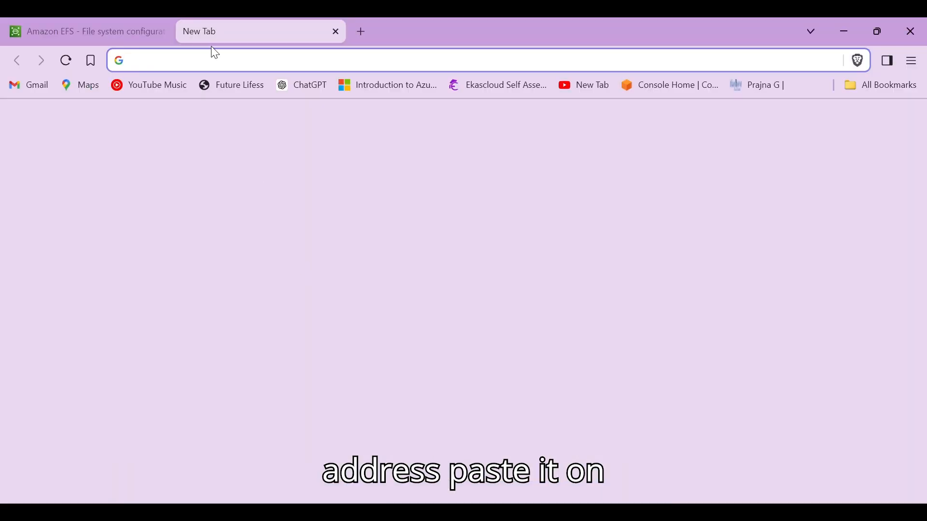
pyautogui.hotkey('ctrl', 'v')
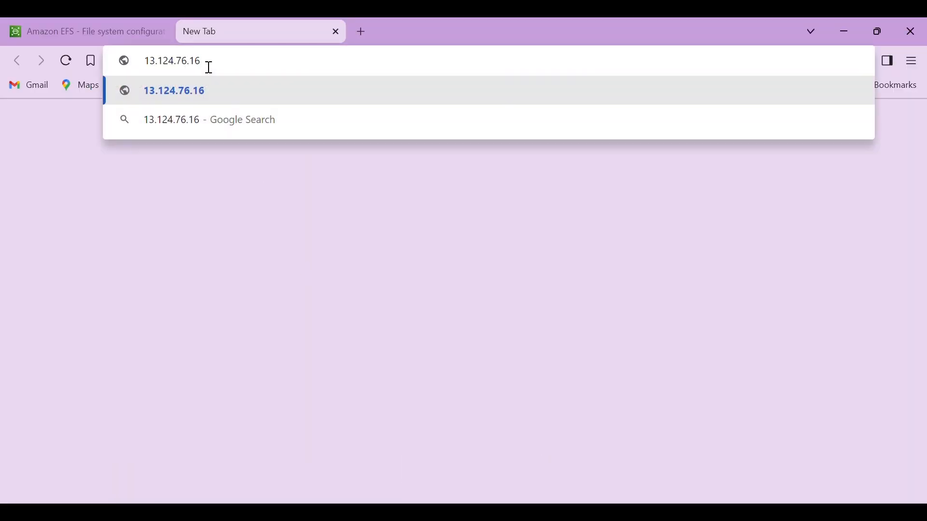
pyautogui.press('Return')
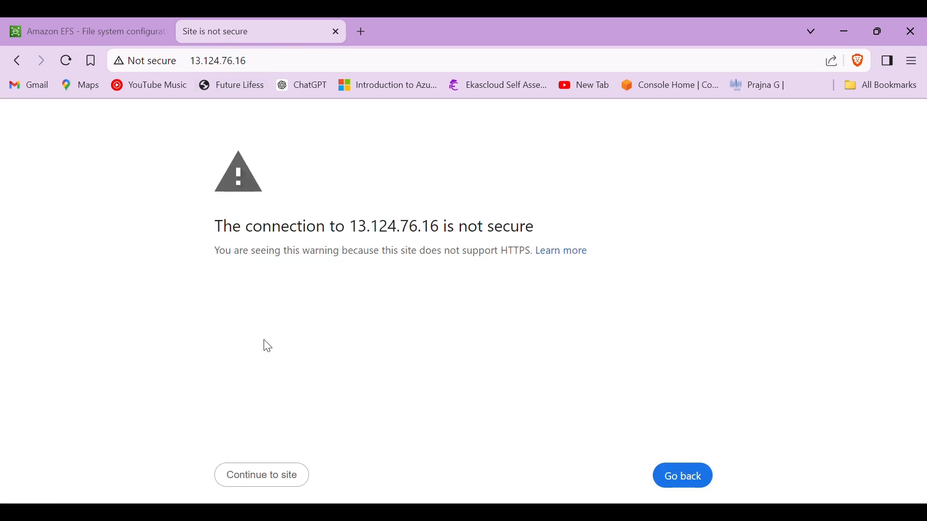
pyautogui.click(270, 477)
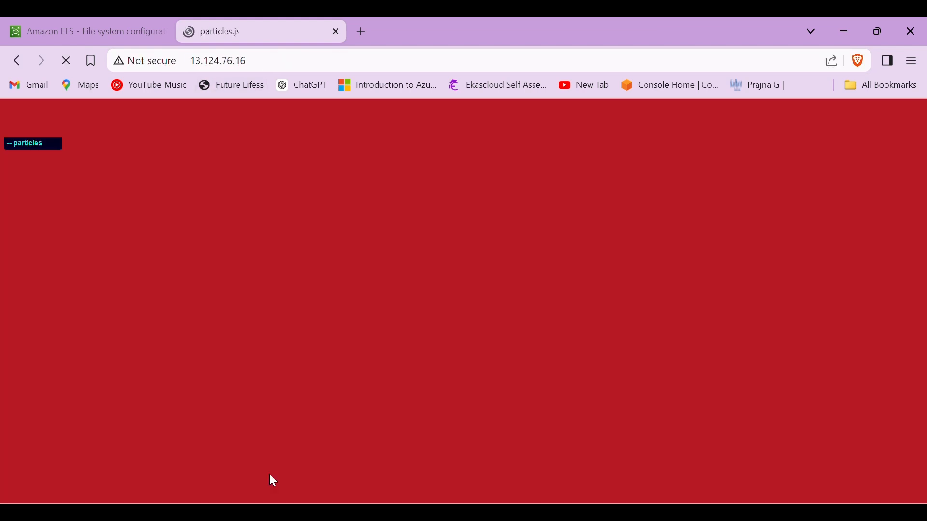